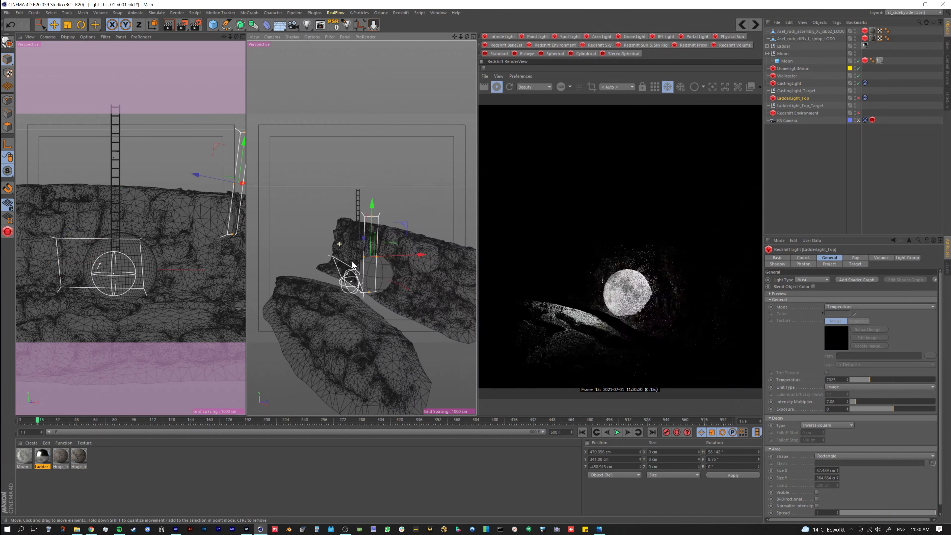
alt+drag(366, 264, 400, 244)
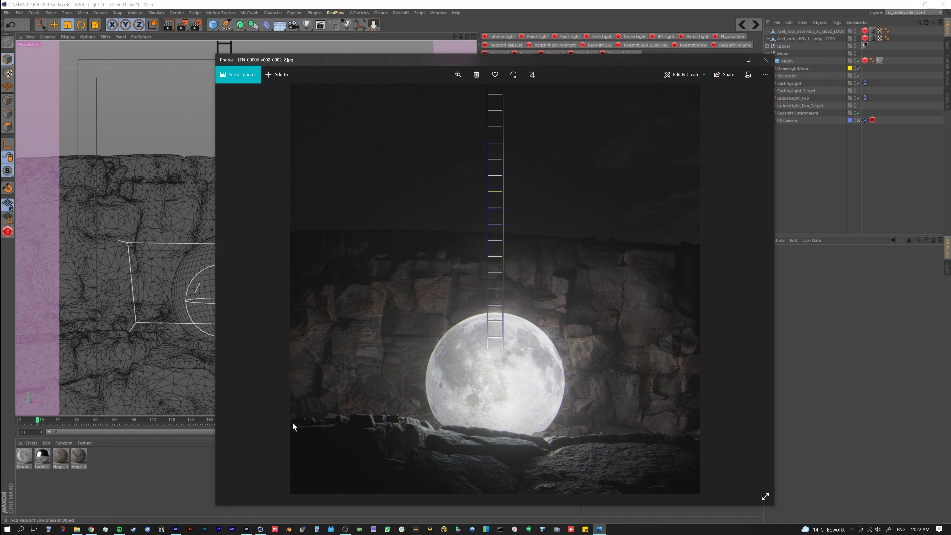
drag(568, 60, 549, 54)
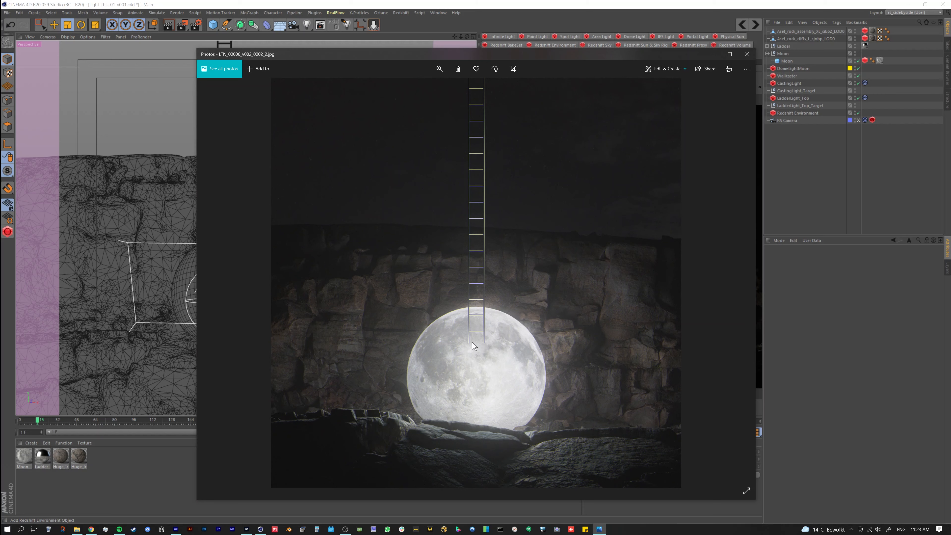
Switch to the Instagram profile of ladder artworks in Chrome and view the coiled ladder and red figure posts.
key(alt+Tab)
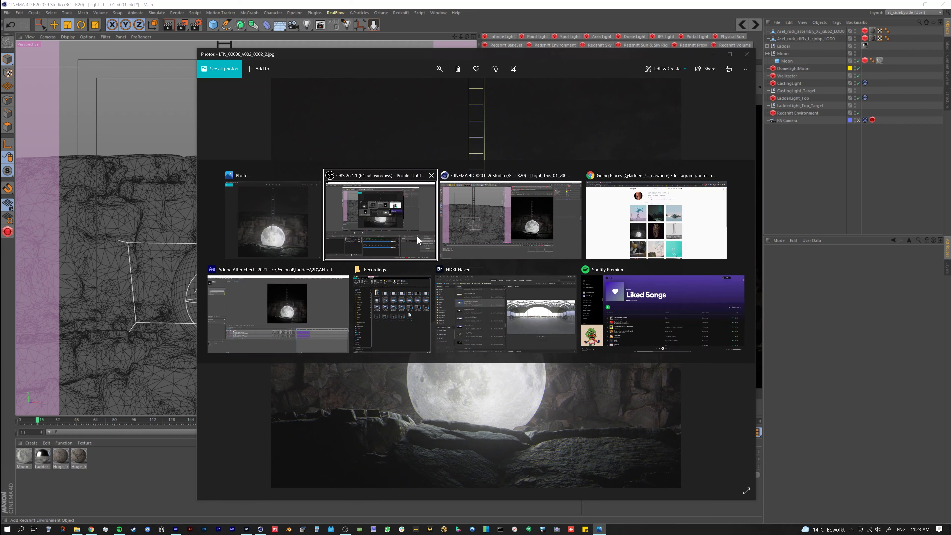
click(606, 240)
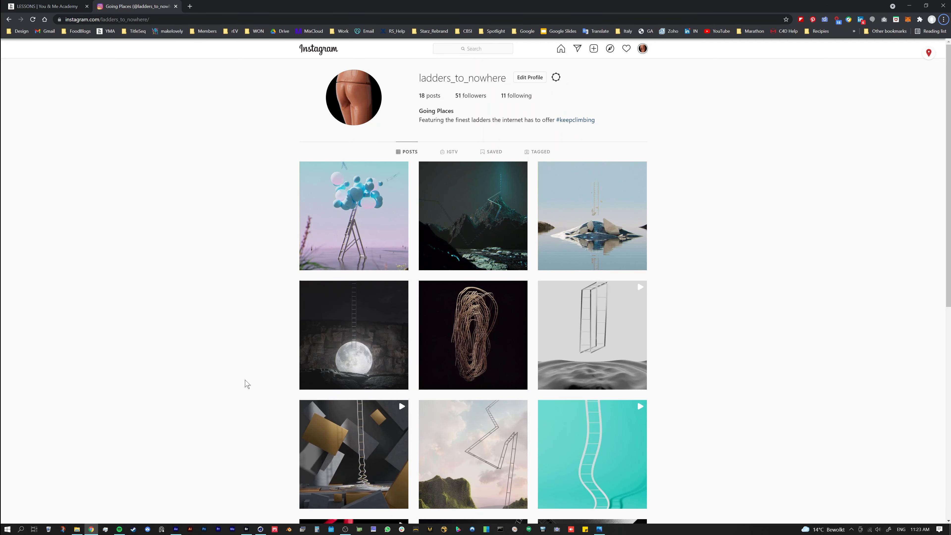
scroll(262, 375, down, 1)
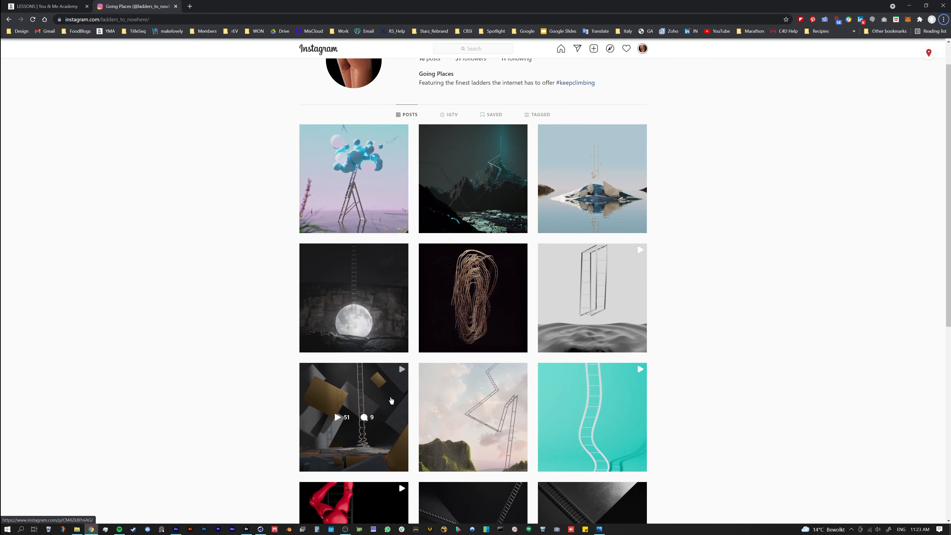
click(445, 319)
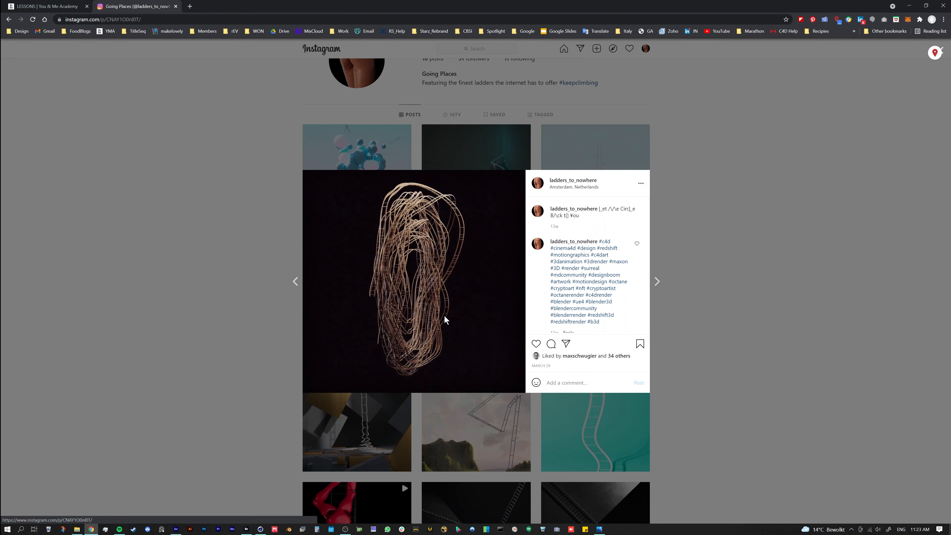
click(246, 316)
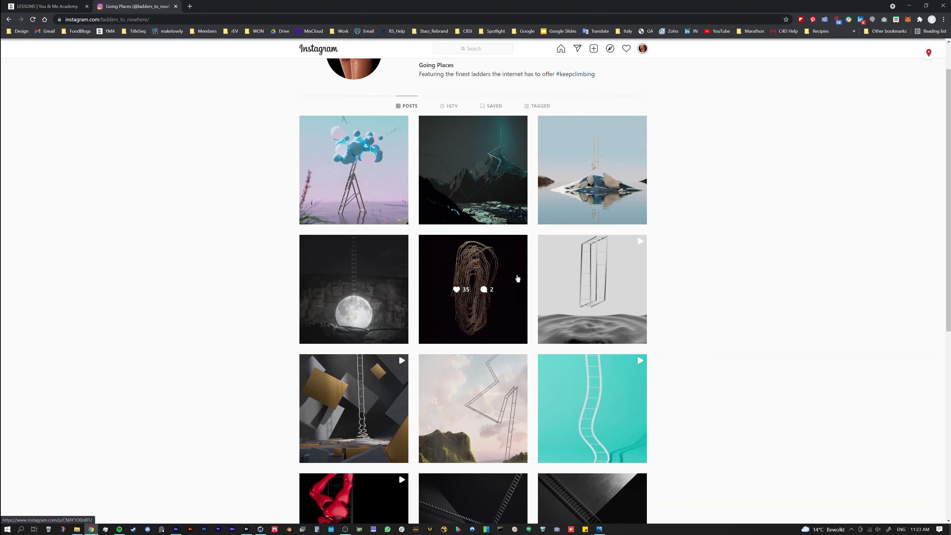
scroll(398, 354, down, 7)
click(352, 277)
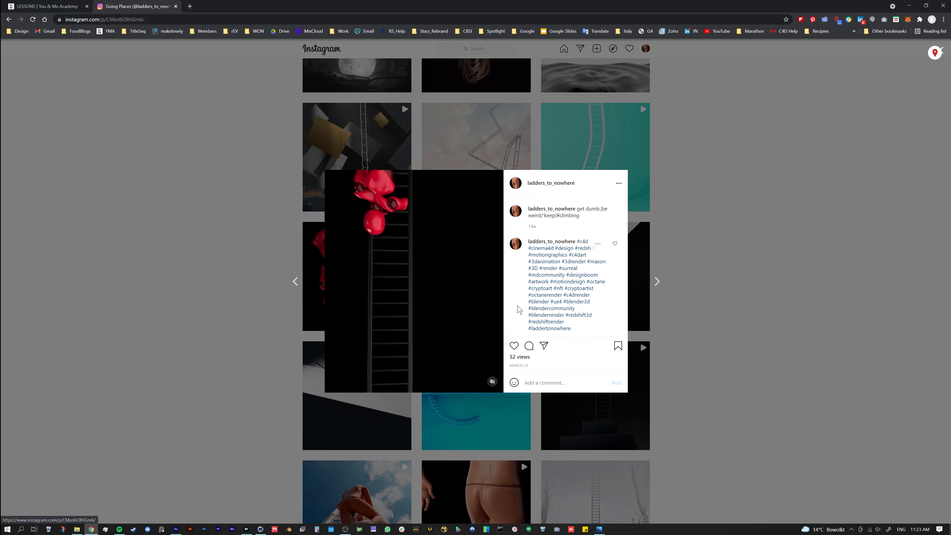
click(213, 339)
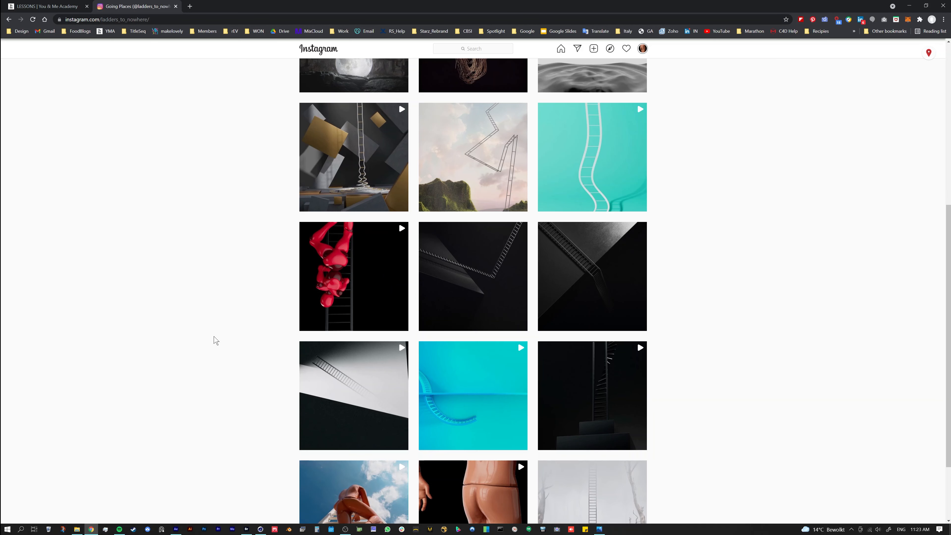
View the Instagram posts of the twisting ladder above rippling water and the ladder rising from the moon.
scroll(215, 340, up, 3)
scroll(215, 340, up, 5)
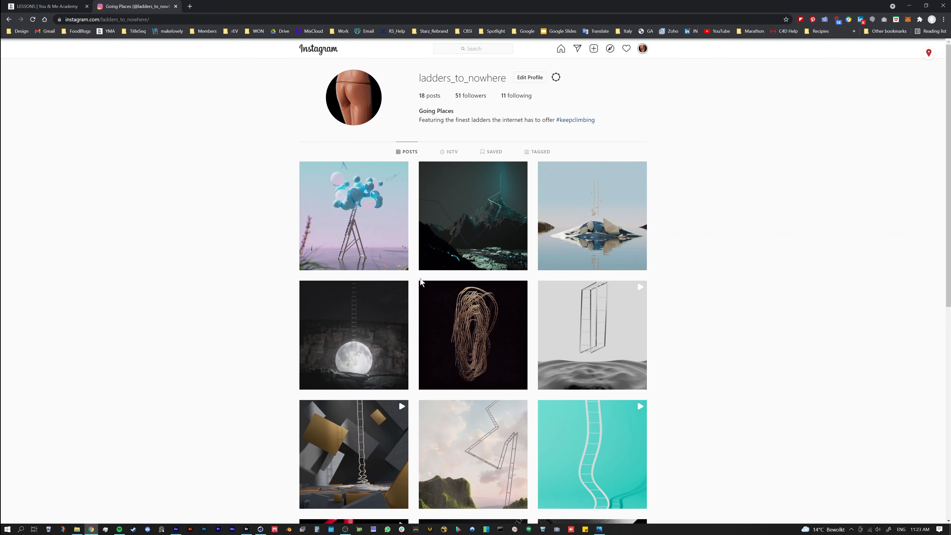
click(574, 334)
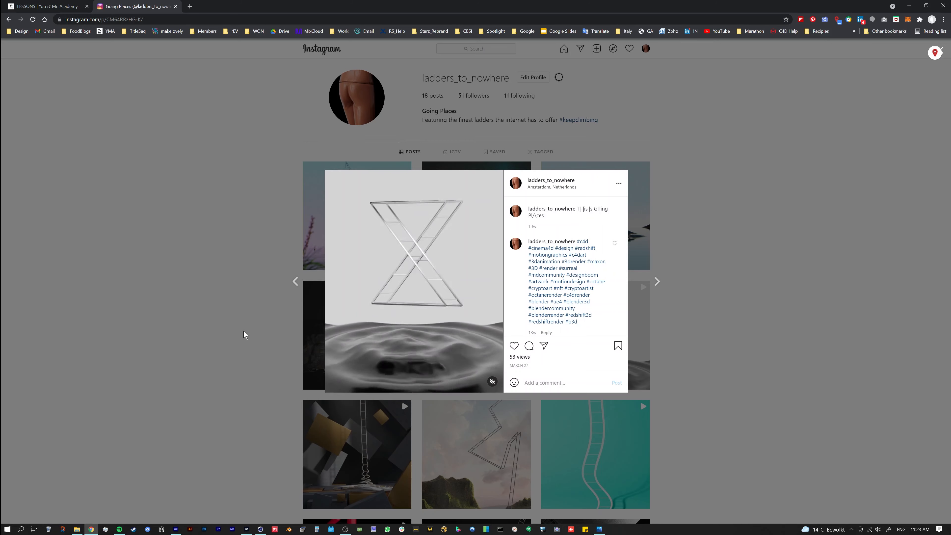
click(248, 326)
click(373, 352)
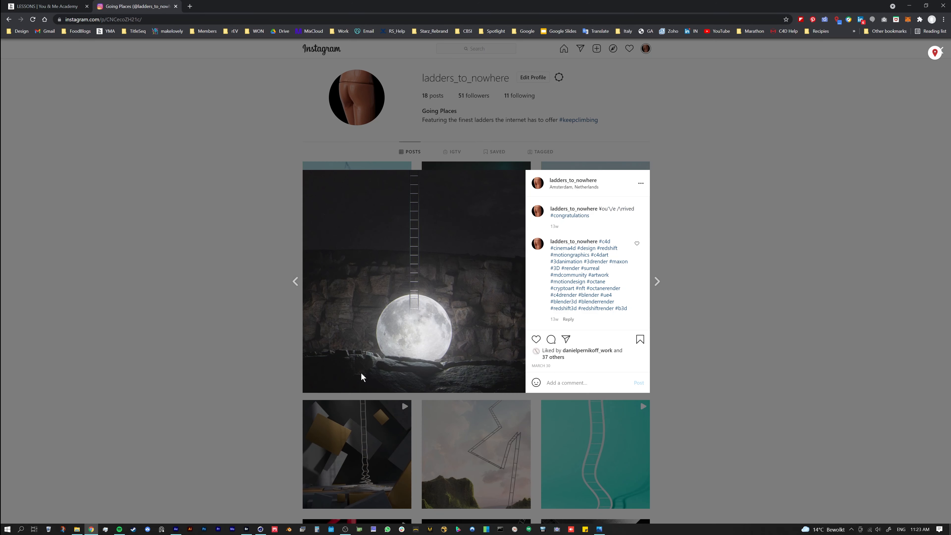
click(213, 317)
Switch to Cinema 4D and examine the layout of the rocks, moon, ladder and lights from several angles.
key(alt+Tab)
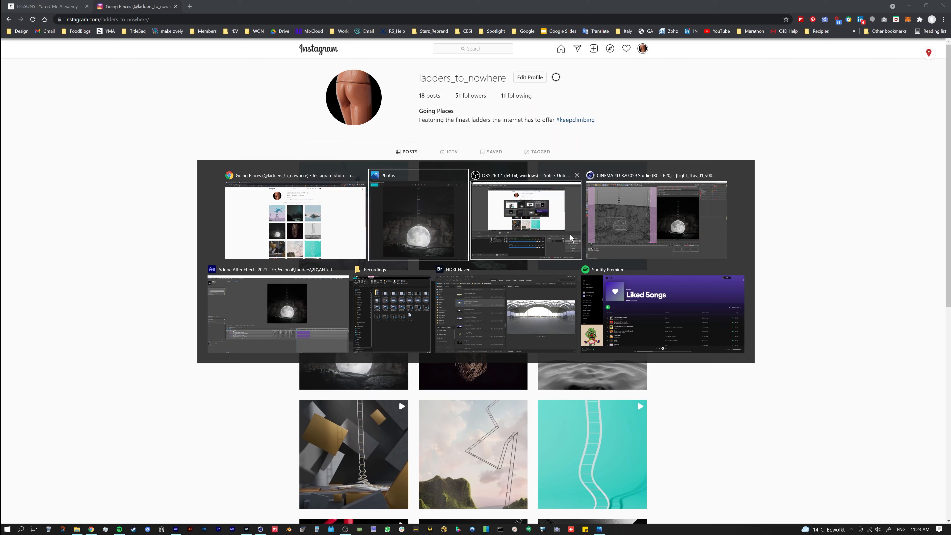
click(605, 228)
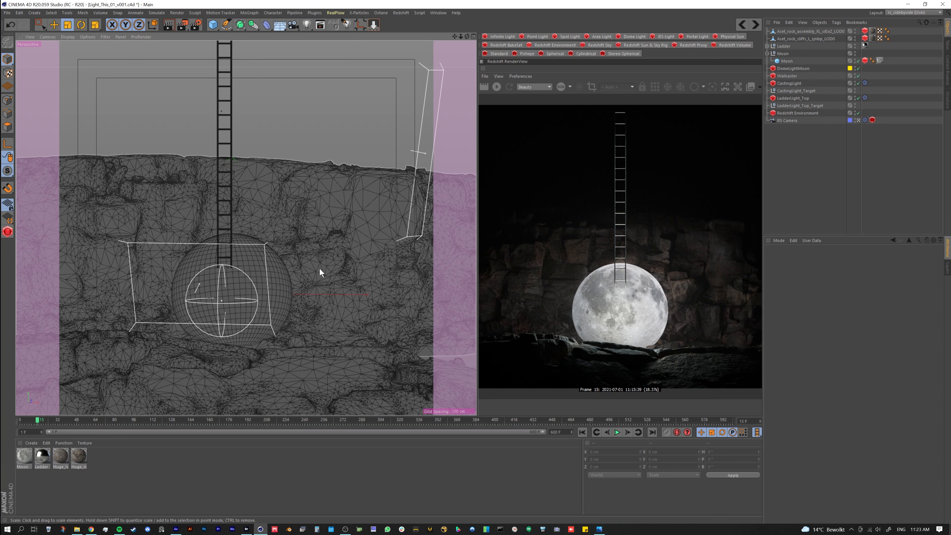
middle_click(298, 290)
middle_click(320, 285)
alt+drag(318, 285, 273, 287)
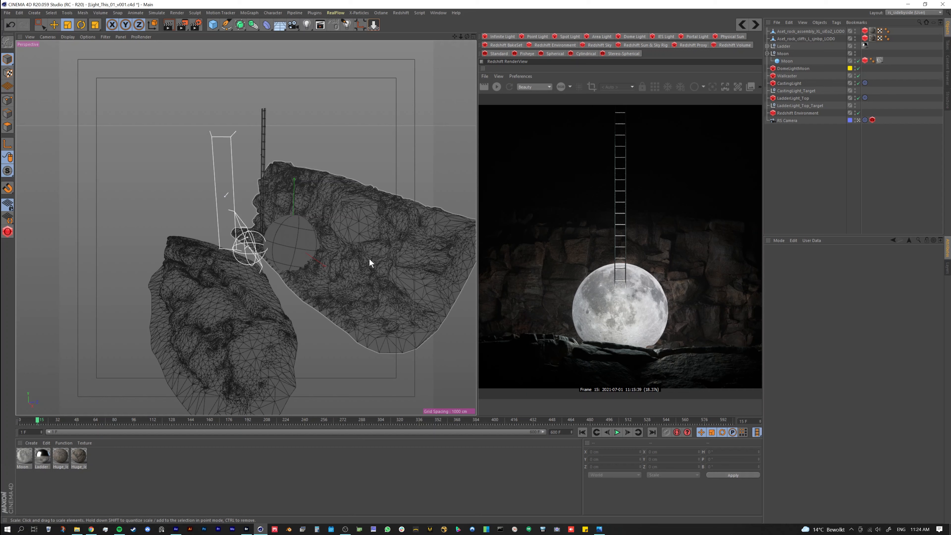
scroll(286, 258, up, 4)
alt+drag(292, 278, 257, 283)
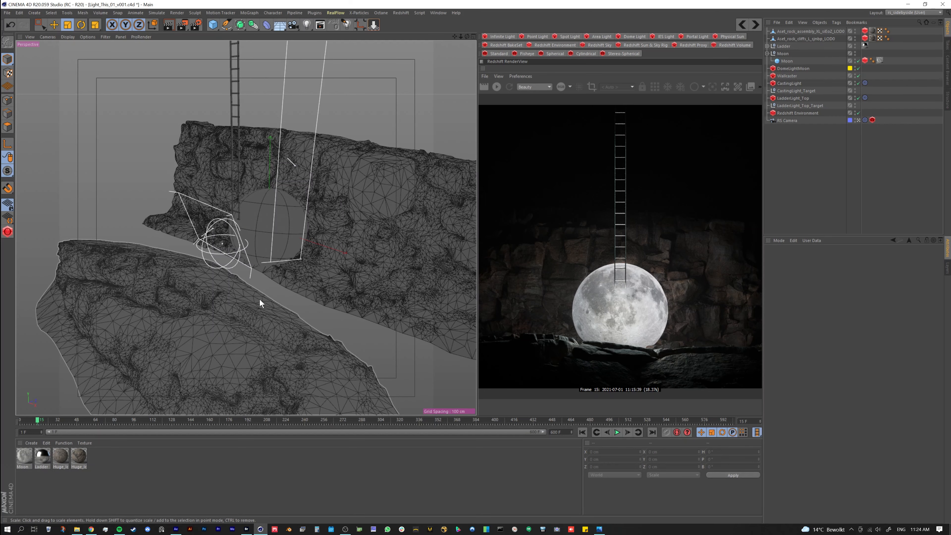
alt+middle_drag(259, 299, 215, 248)
alt+drag(215, 248, 230, 304)
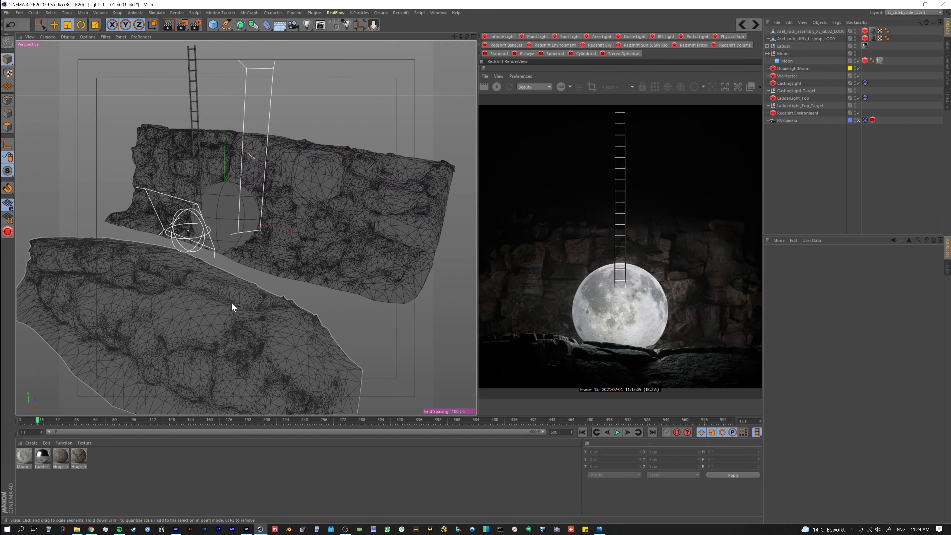
alt+drag(166, 308, 206, 323)
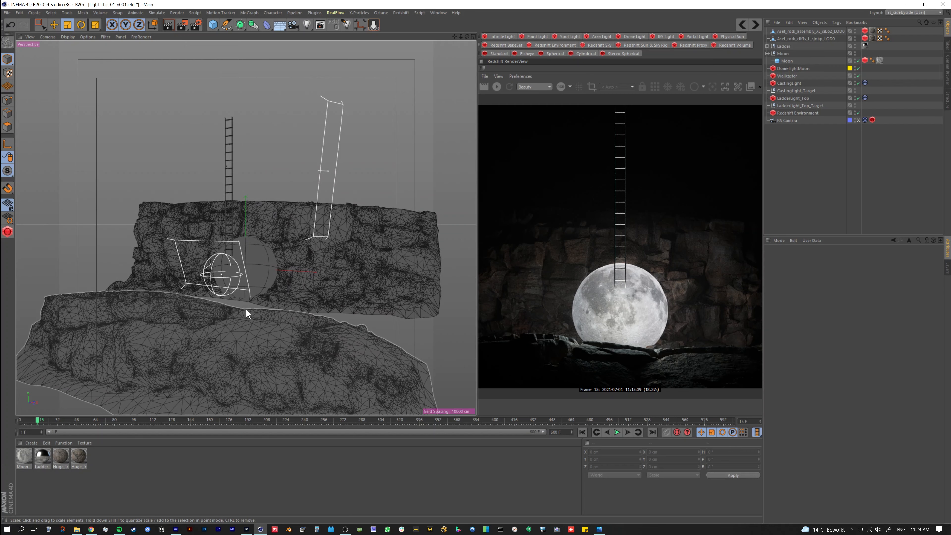
alt+drag(246, 310, 228, 317)
scroll(264, 286, up, 5)
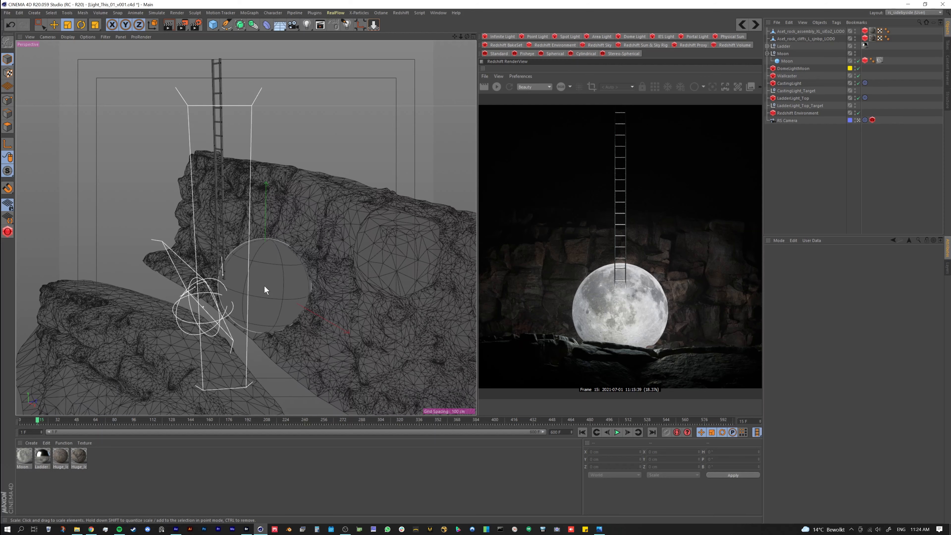
alt+drag(281, 302, 261, 296)
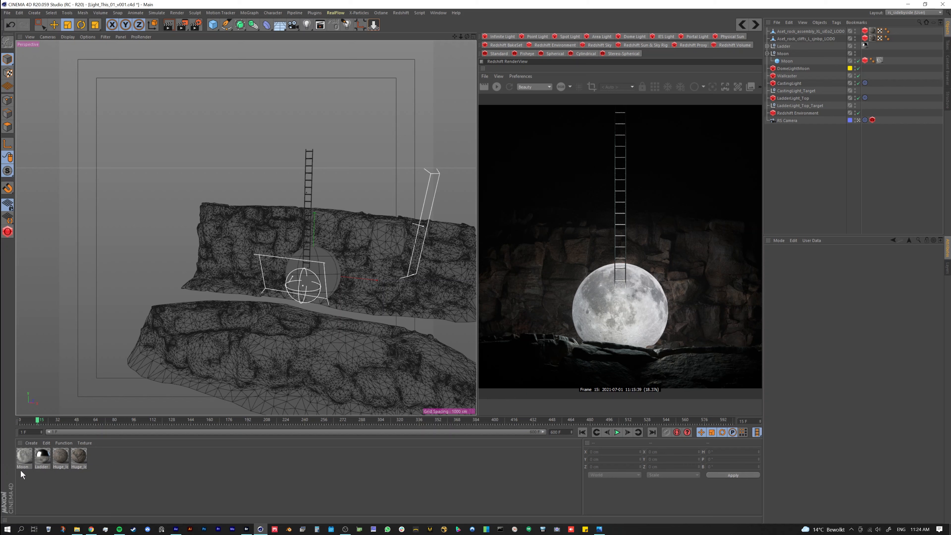
Inspect the shader graph of the Huge_Icelandic_Lava rock material, including its albedo, roughness, normal and bump nodes.
click(62, 464)
double_click(62, 455)
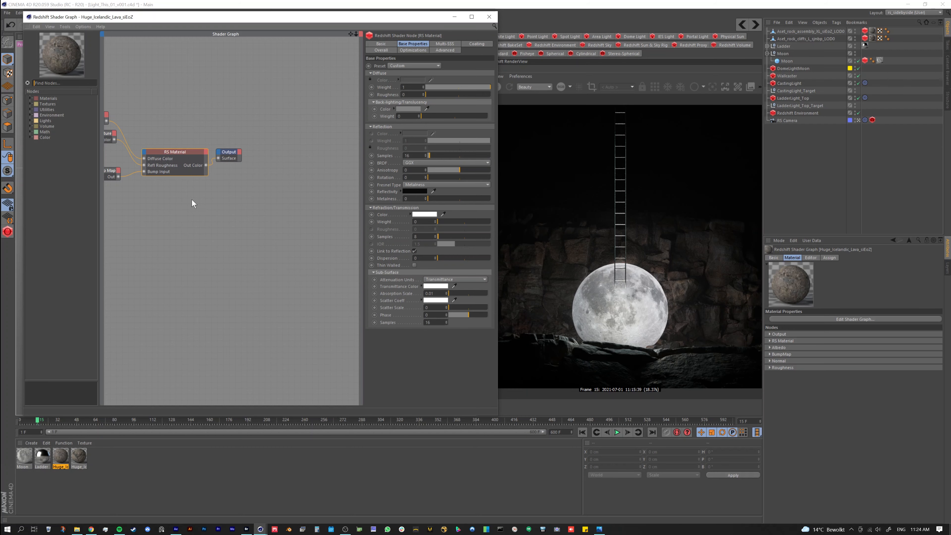
middle_drag(178, 199, 273, 262)
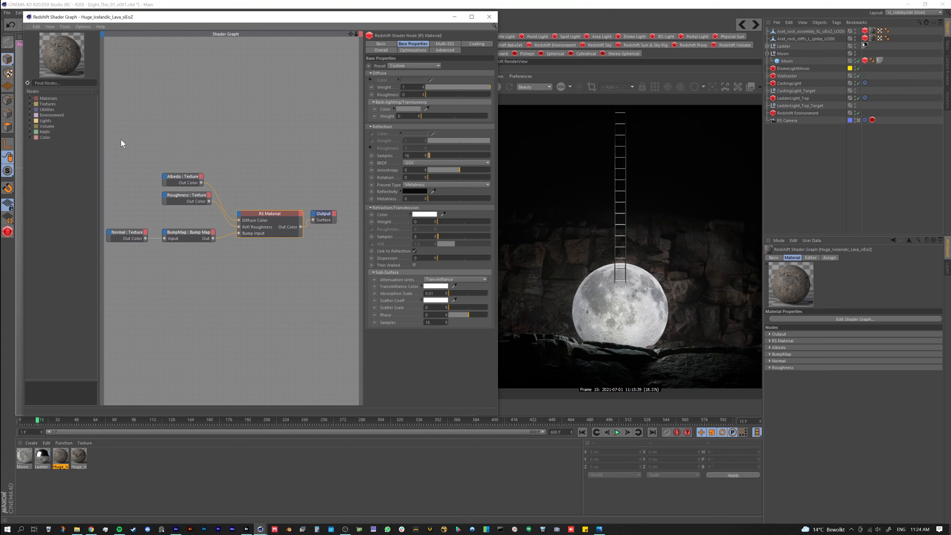
drag(120, 143, 300, 291)
click(489, 17)
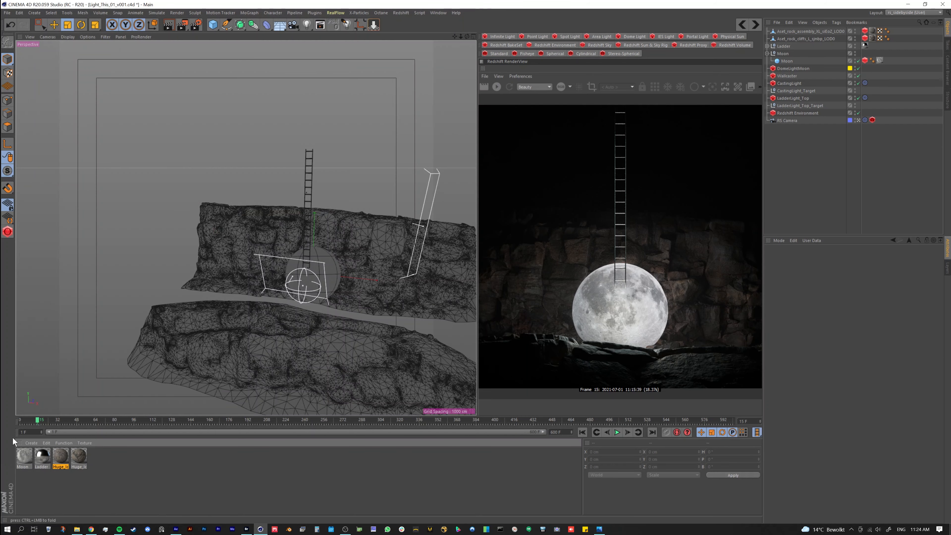
Inspect the Moon material's shader graph, including its diffuse texture, normal texture, bump map and displacement nodes.
click(27, 460)
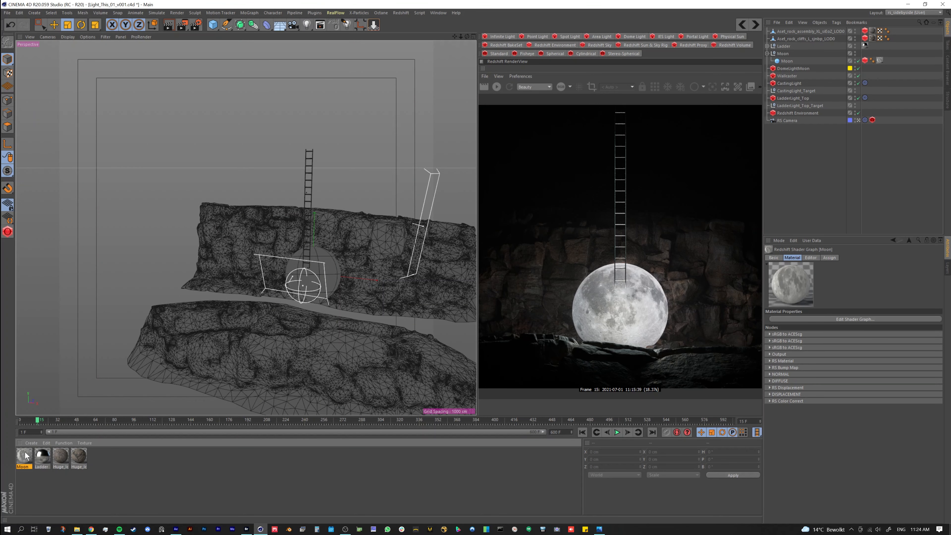
double_click(30, 461)
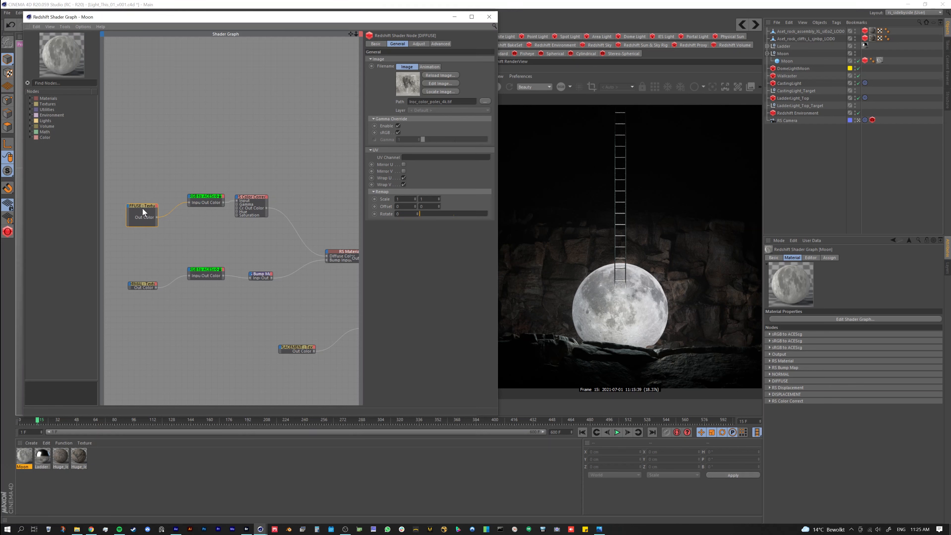
drag(137, 213, 134, 207)
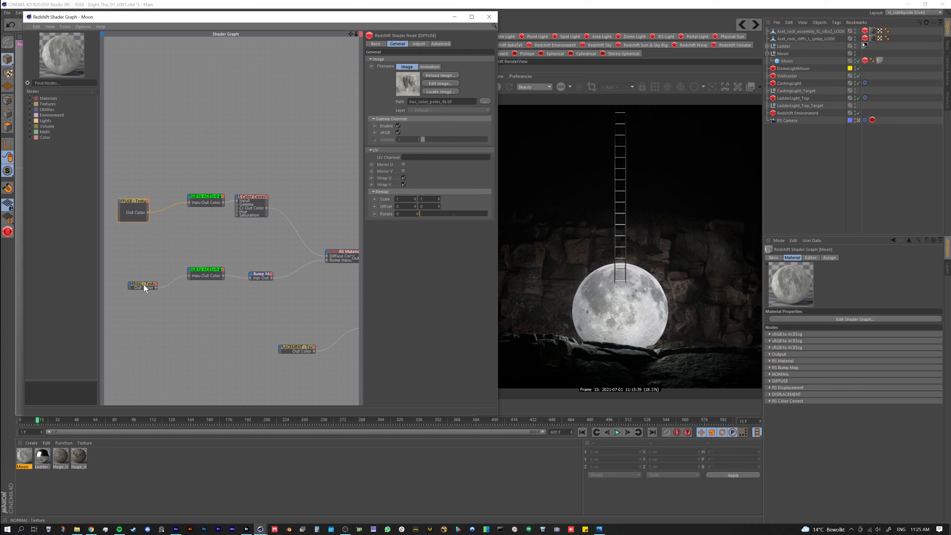
drag(143, 285, 139, 288)
click(259, 280)
middle_drag(268, 283, 163, 271)
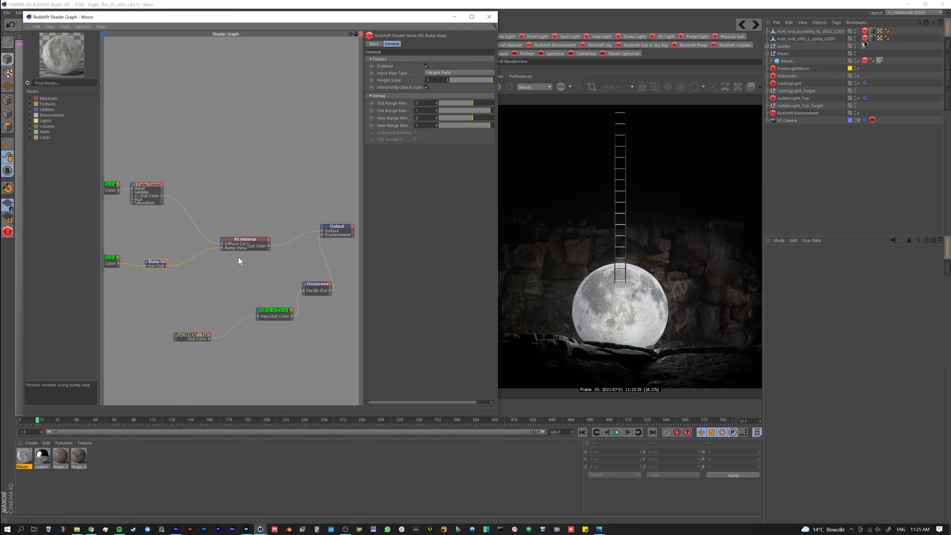
middle_drag(154, 227, 208, 250)
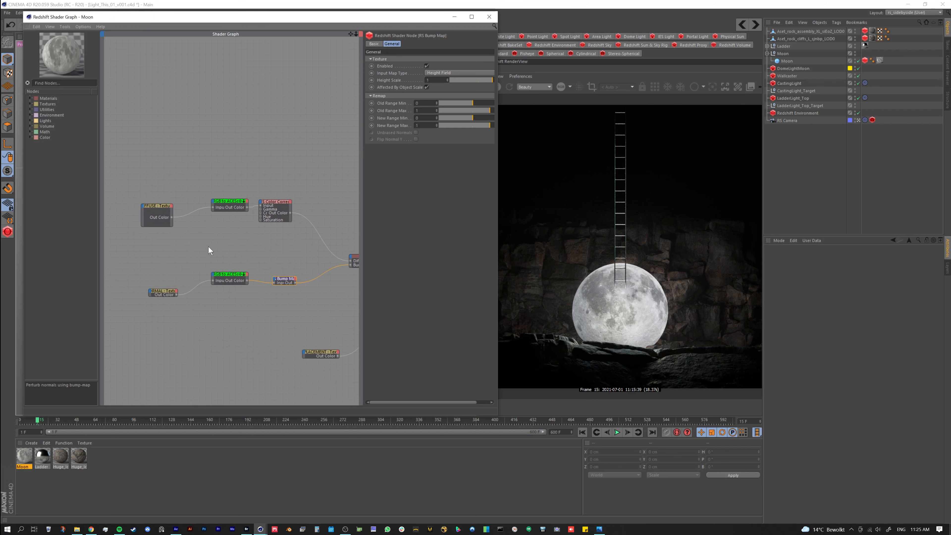
click(154, 212)
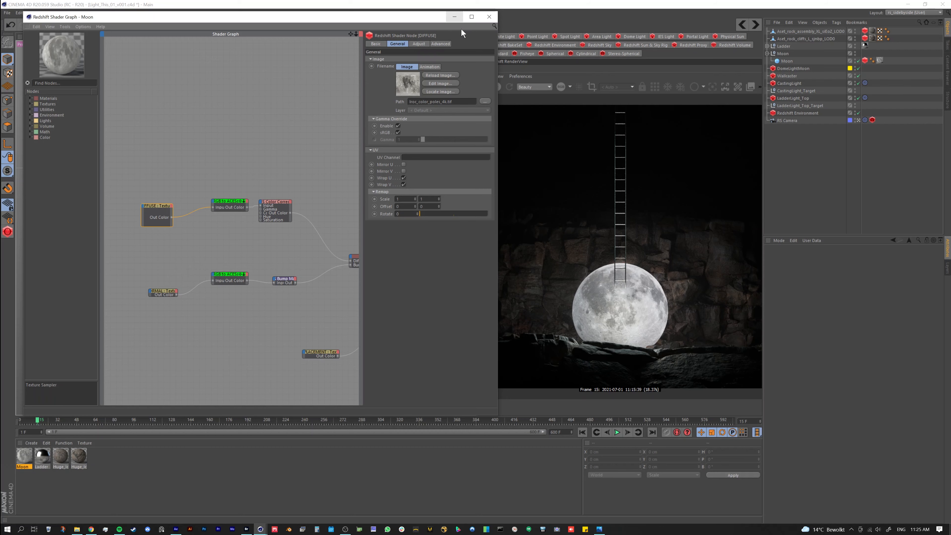
click(489, 17)
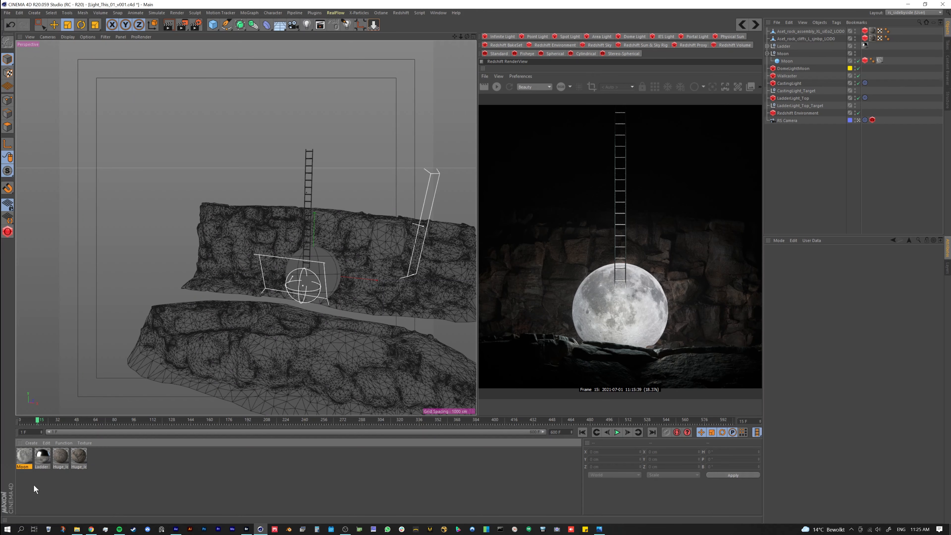
Inspect the Ladder material's RS Material settings in its shader graph and view the scene from the front.
scroll(323, 189, up, 4)
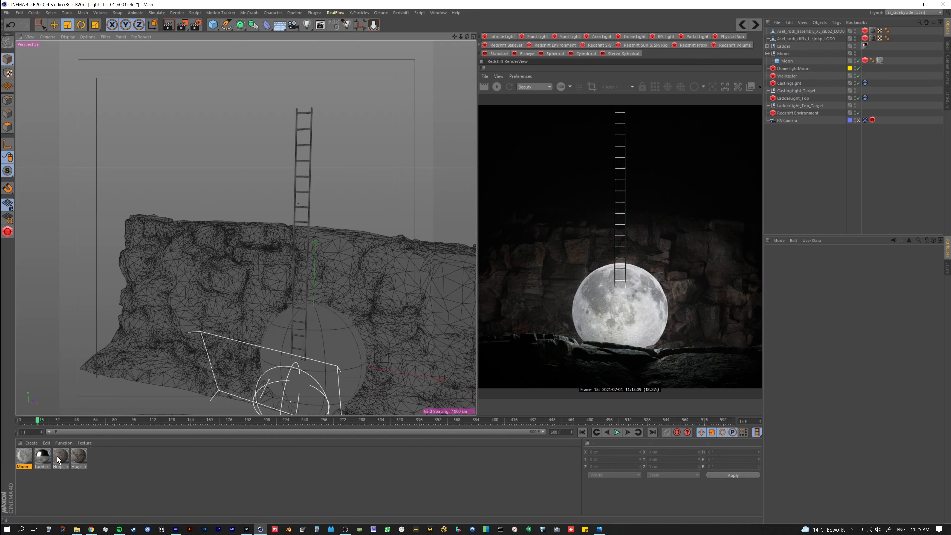
click(45, 462)
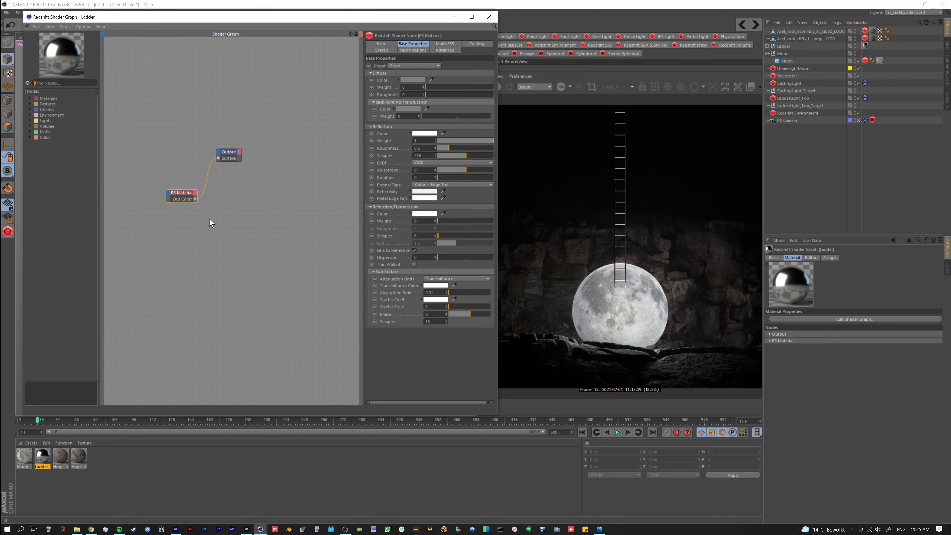
click(489, 17)
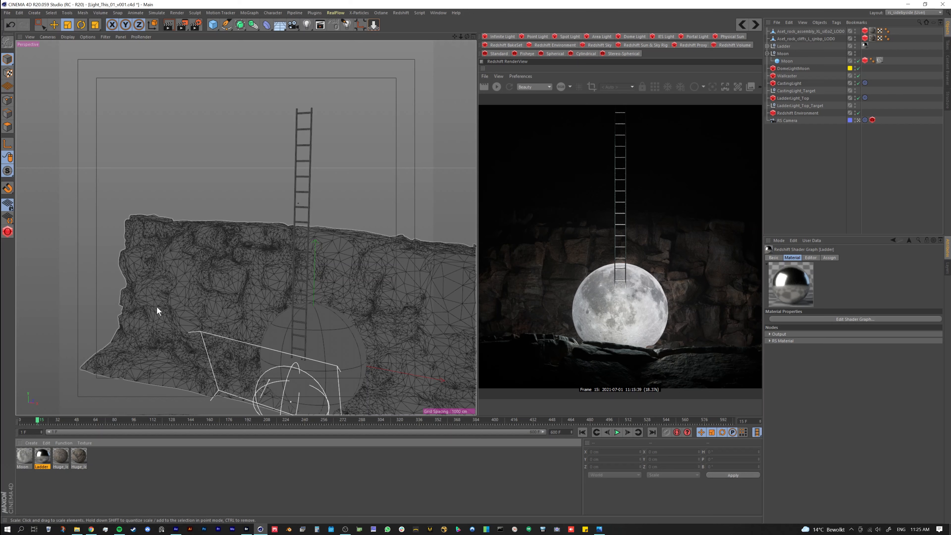
alt+drag(290, 284, 242, 300)
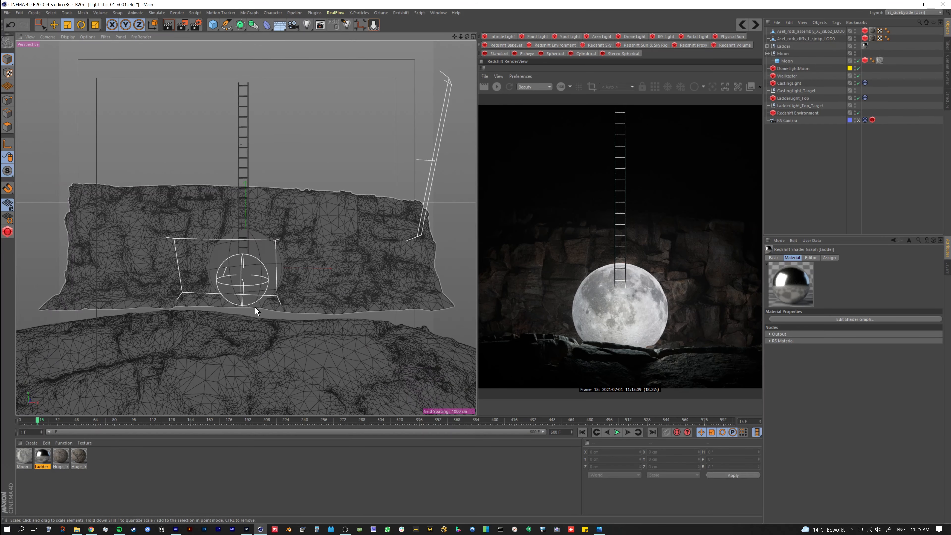
alt+right_drag(255, 307, 174, 281)
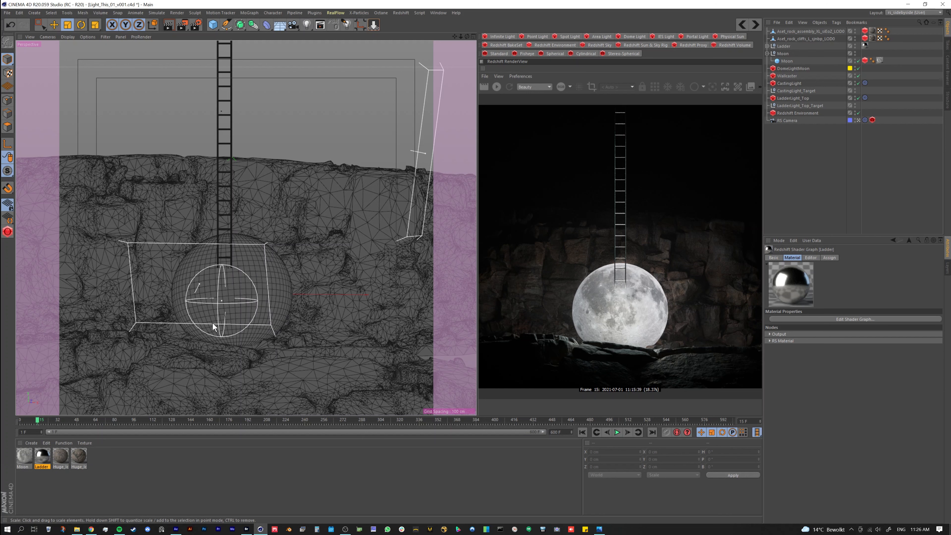
click(600, 37)
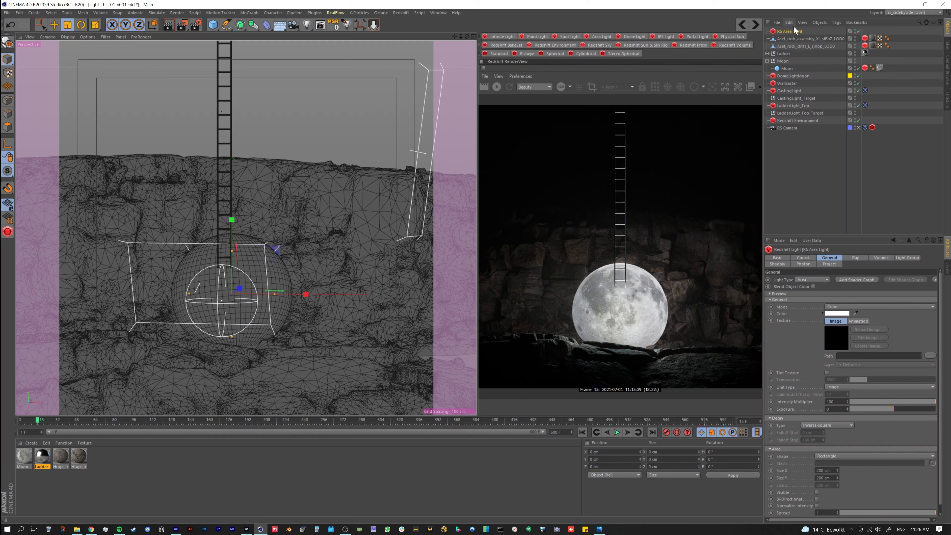
click(825, 456)
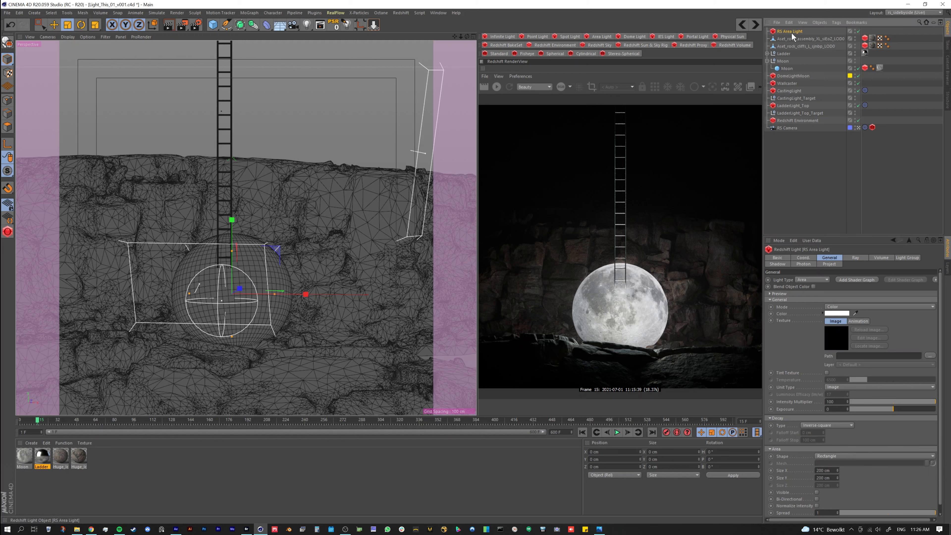
key(Delete)
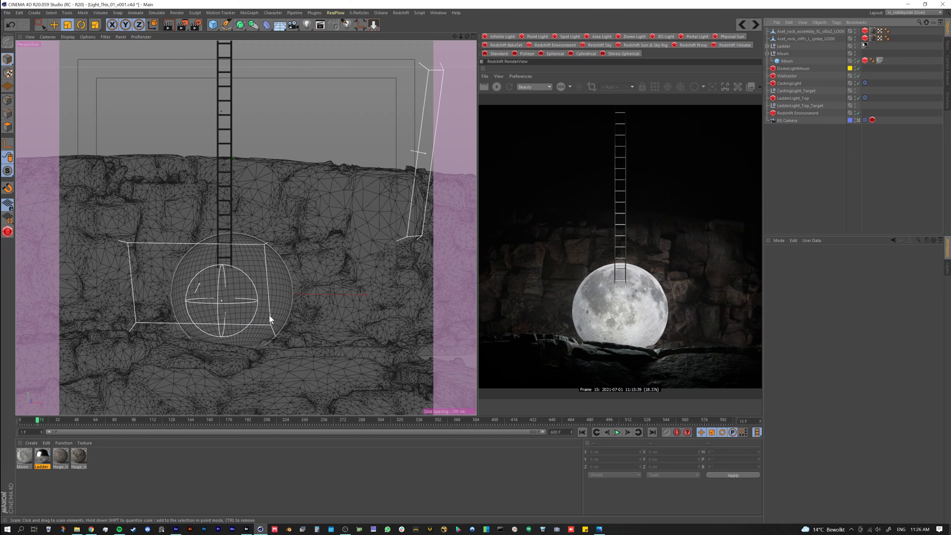
Disable DomeLightMoon, Wallcaster, CastingLight, LadderLight_Top and the Redshift Environment, and start the live Redshift render.
mouse_move(283, 320)
alt+mouse_down()
mouse_move(347, 288)
mouse_move(210, 300)
mouse_move(263, 287)
mouse_move(287, 314)
mouse_move(277, 305)
alt+mouse_up()
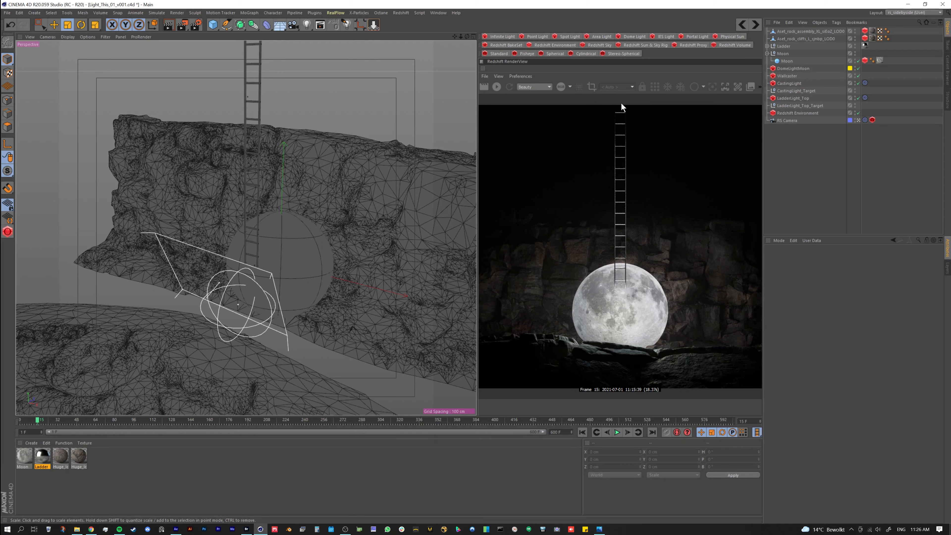
middle_click(219, 283)
middle_click(180, 249)
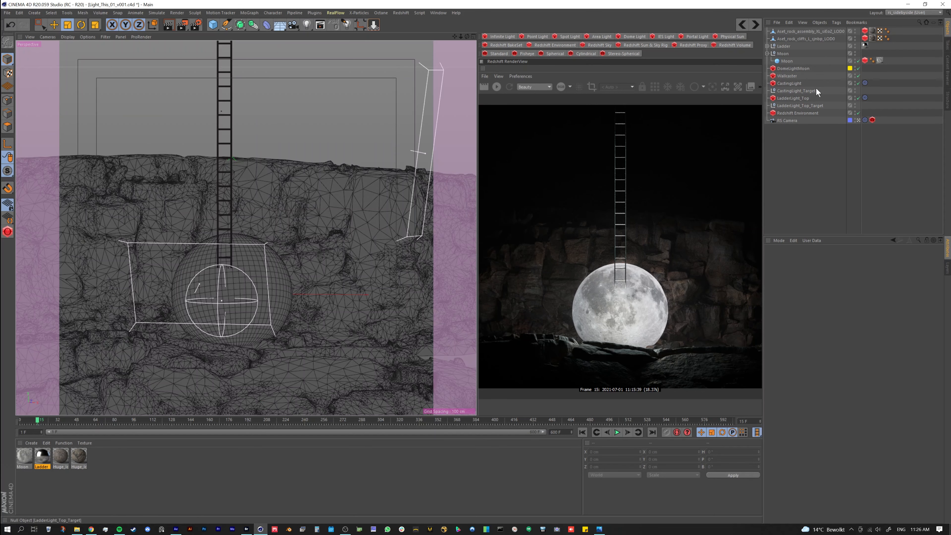
drag(858, 76, 859, 113)
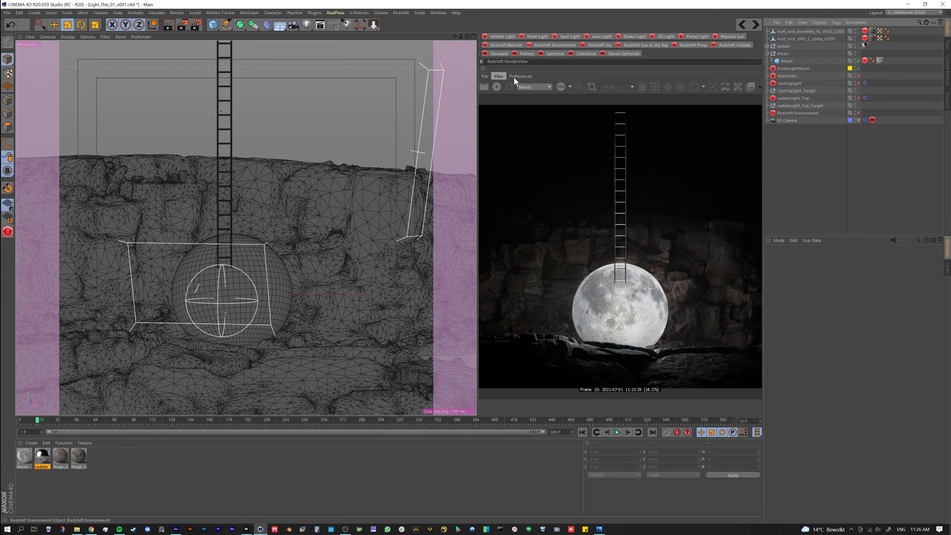
click(858, 68)
click(496, 86)
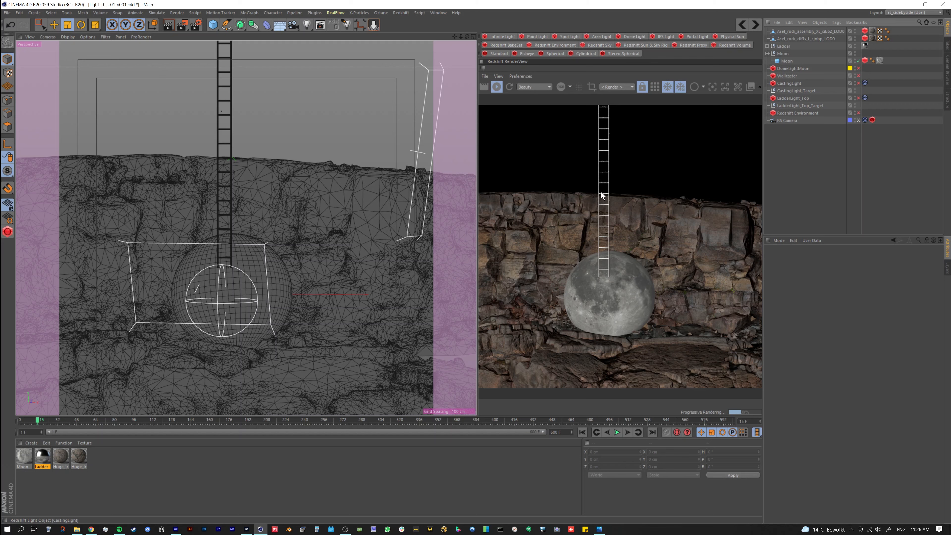
Inspect DomeLightMoon's dome map and object inclusion settings, view the paul_lobe_haus_4k_ACEScg.exr preview in Adobe Bridge, and return to Cinema 4D.
click(796, 68)
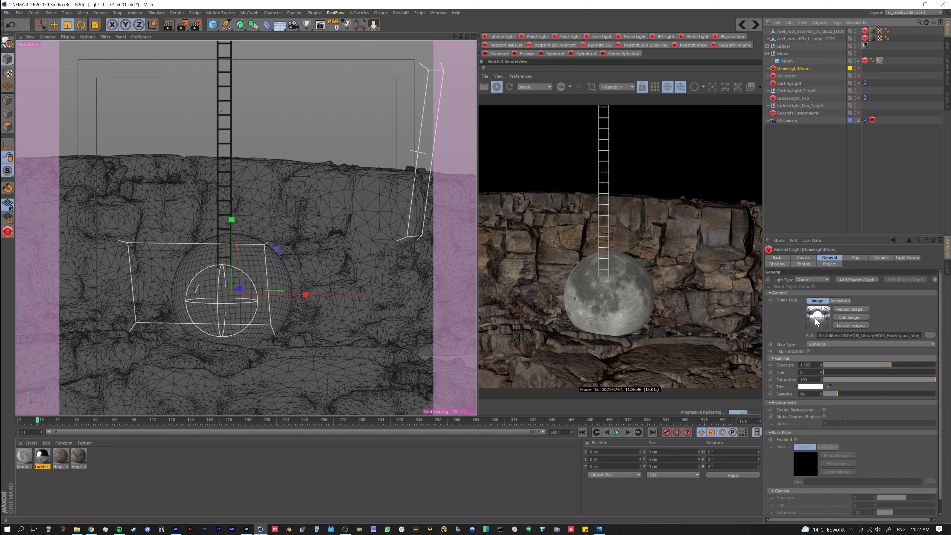
click(826, 264)
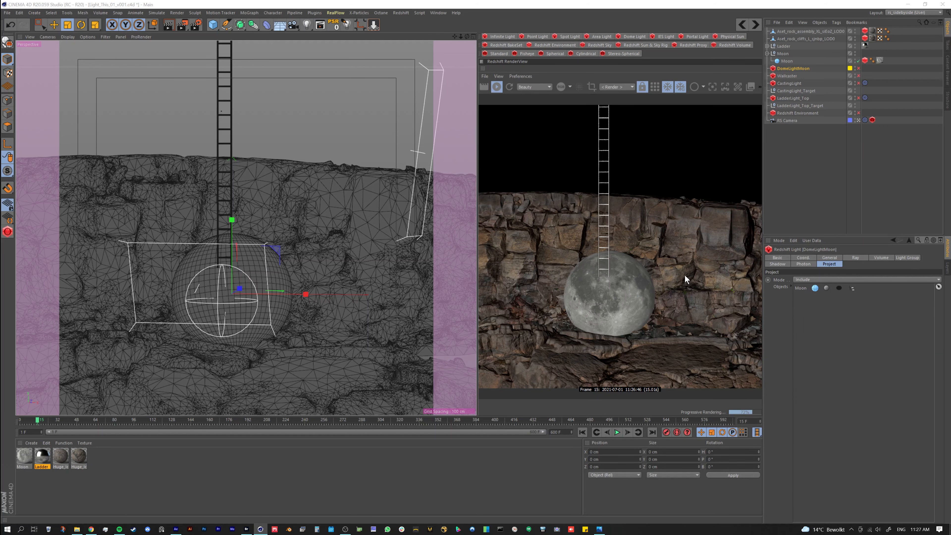
key(alt+Tab)
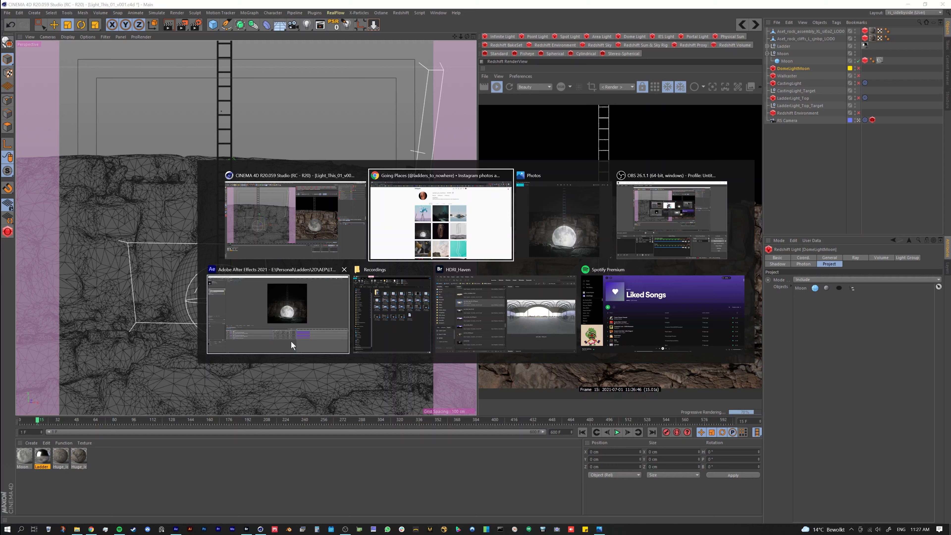
click(542, 331)
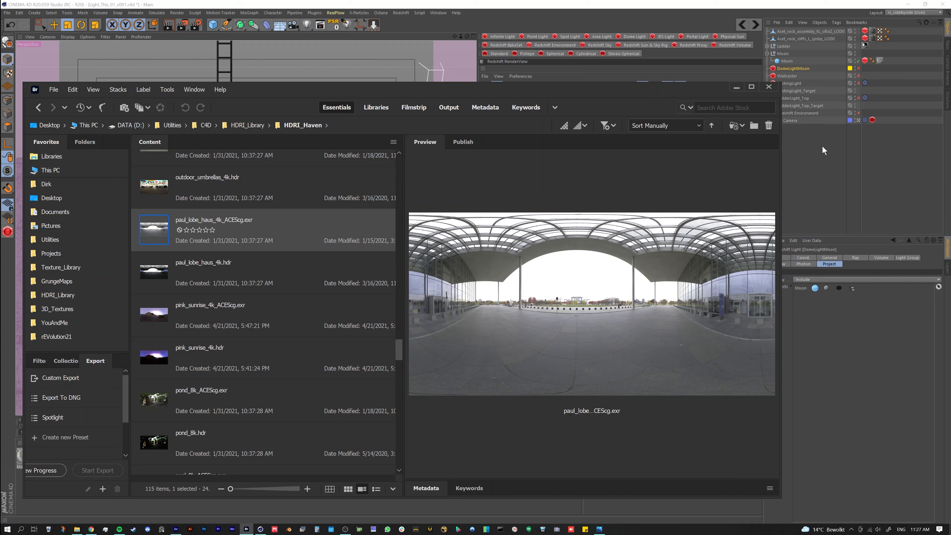
click(814, 170)
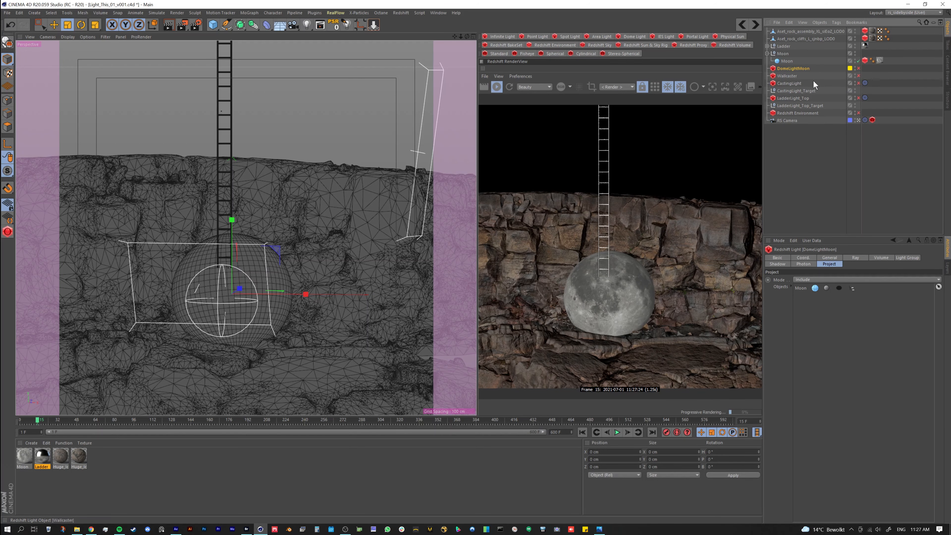
Turn DomeLightMoon back on and toggle its Enable Background option in the environment settings.
click(858, 68)
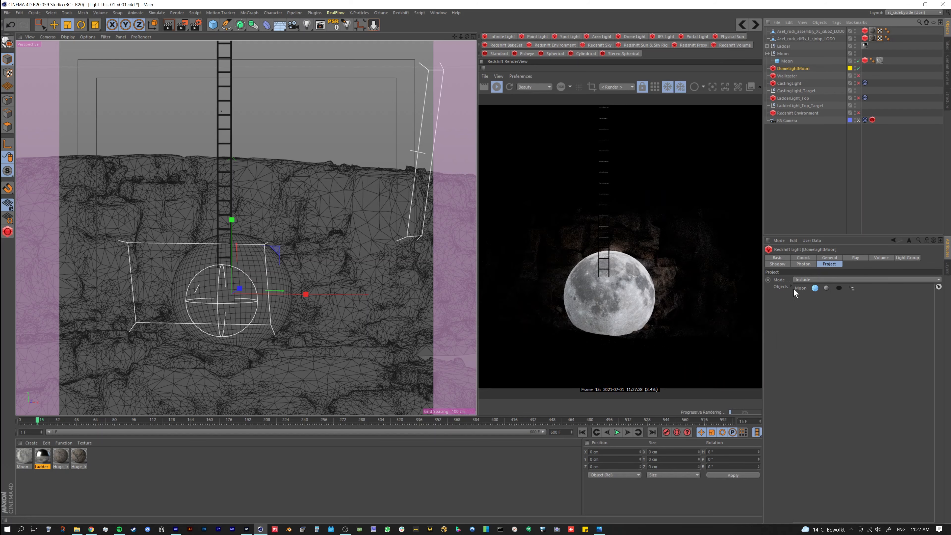
click(830, 257)
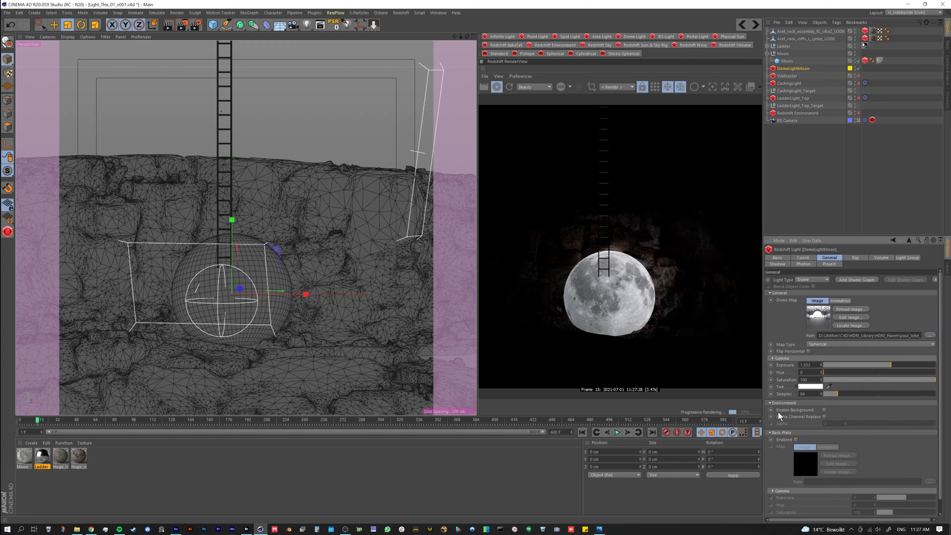
click(824, 410)
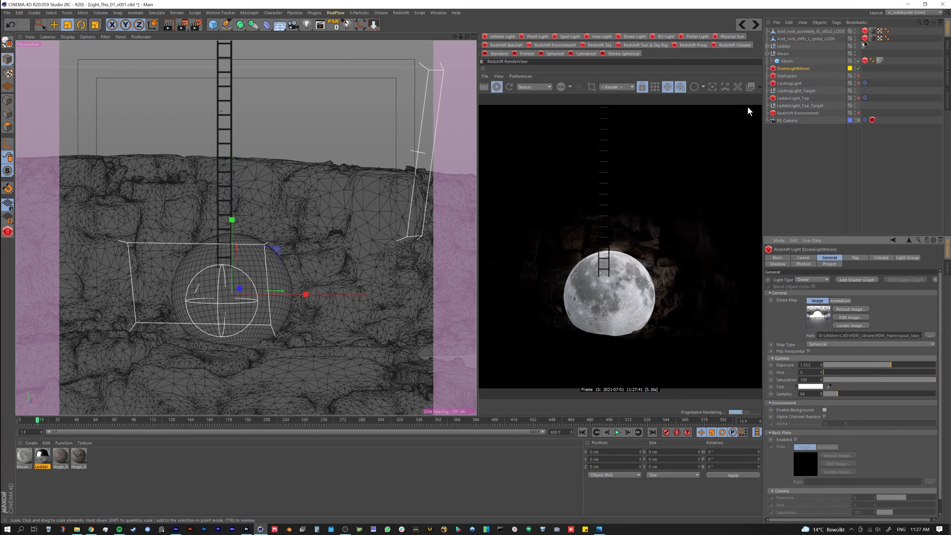
Select the Wallcaster light, unlock the render from the render camera, and examine the light's position behind the moon from several angles.
mouse_move(232, 295)
alt+middle_down()
mouse_move(201, 301)
mouse_move(229, 297)
alt+middle_up()
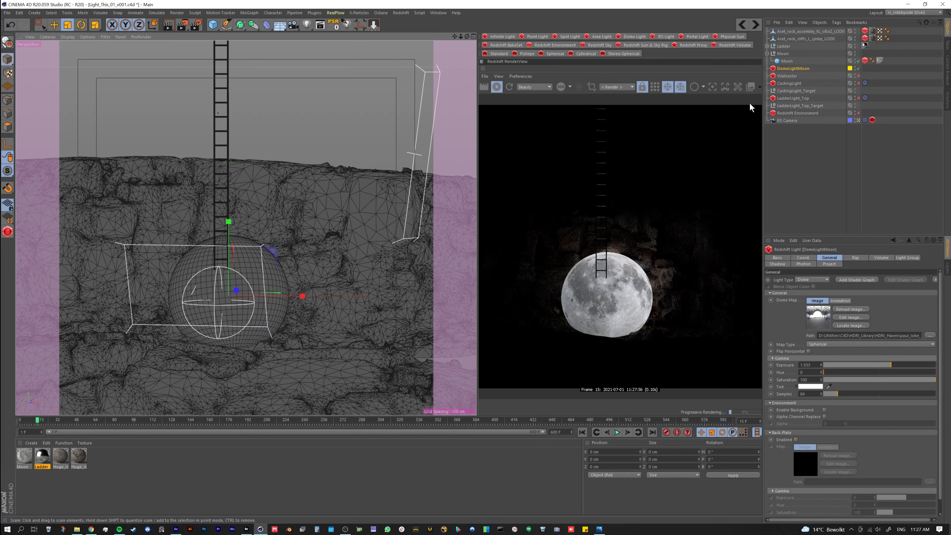
click(680, 90)
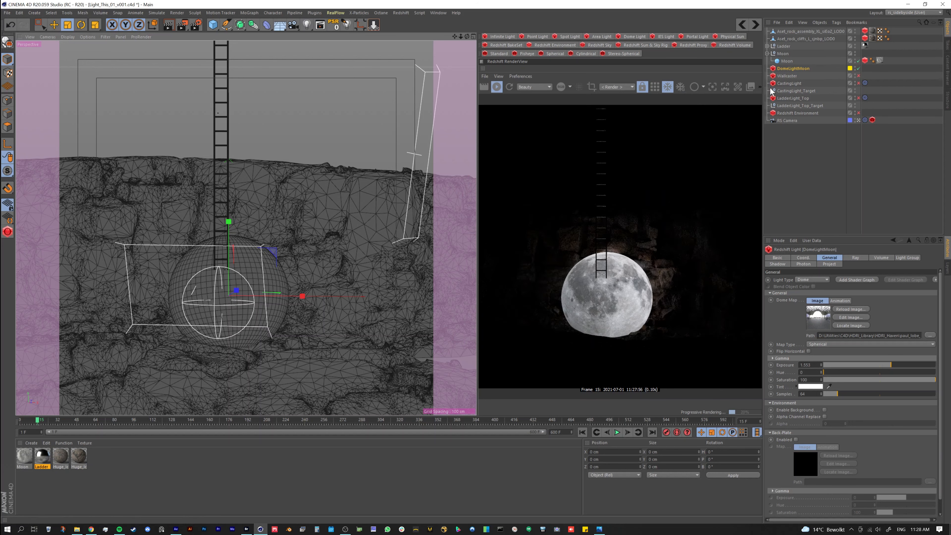
click(785, 75)
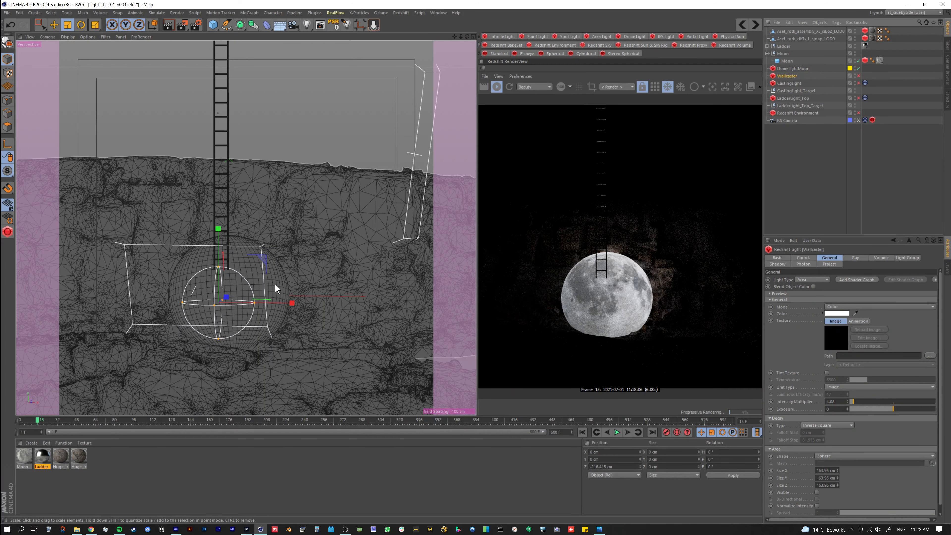
alt+drag(275, 285, 338, 248)
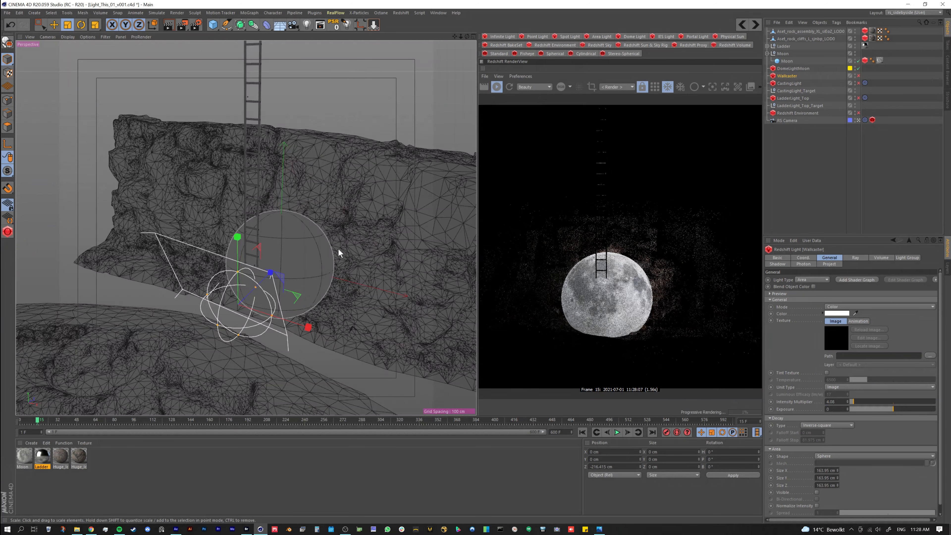
click(643, 86)
alt+drag(253, 289, 337, 234)
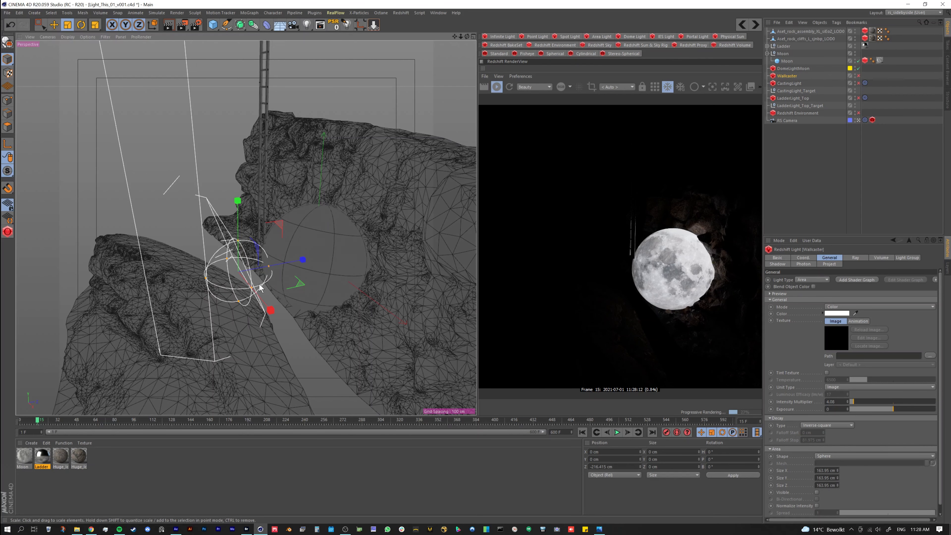
alt+drag(258, 287, 229, 269)
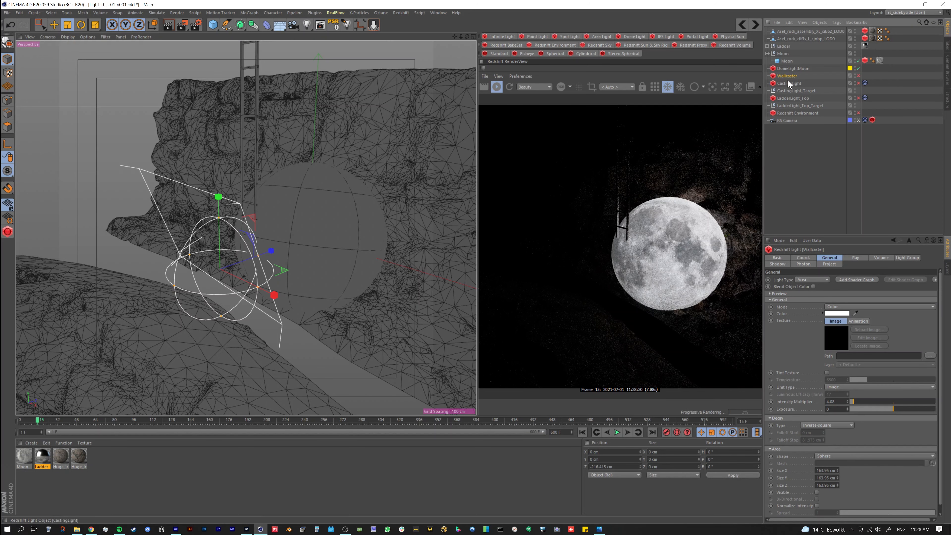
Enable the Wallcaster light, compare the camera view with it off and on, and examine the light on the rocks from the side.
click(859, 75)
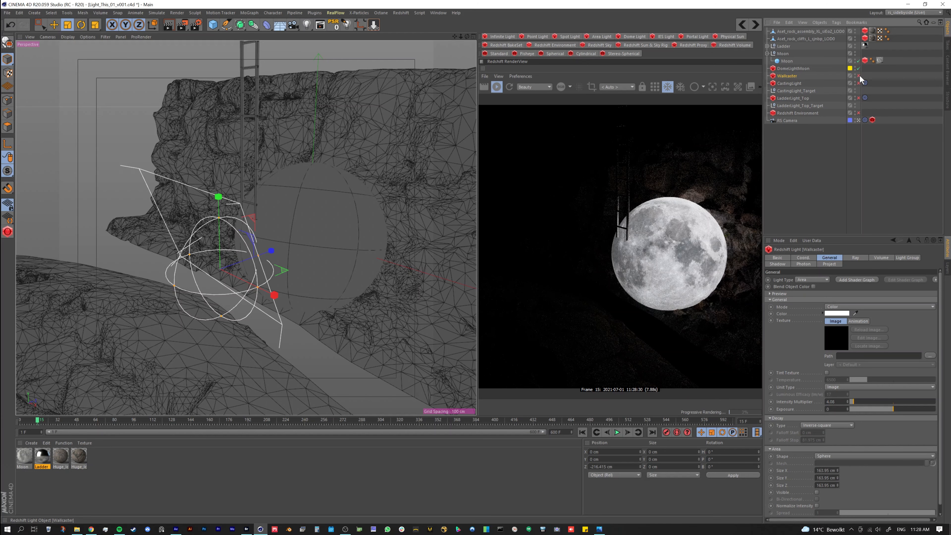
middle_click(271, 290)
middle_click(158, 220)
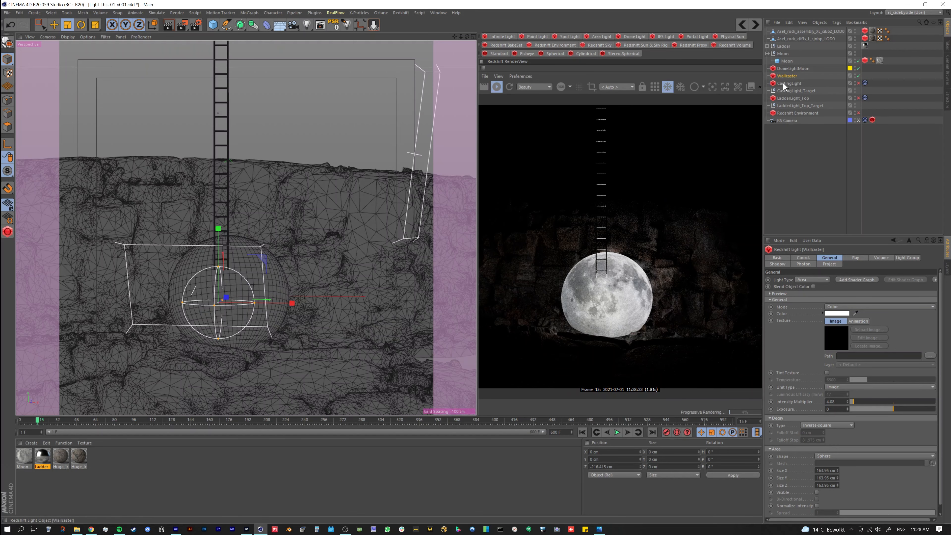
click(858, 77)
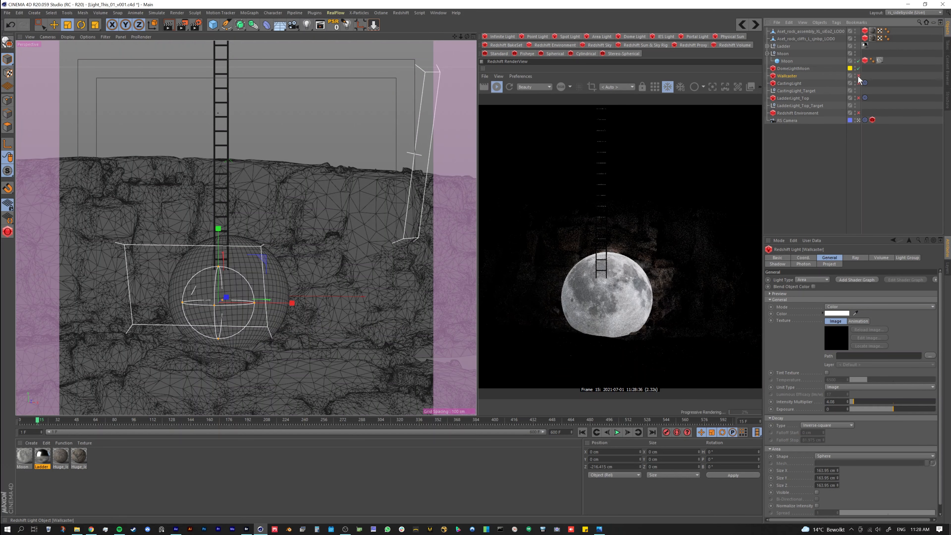
click(858, 75)
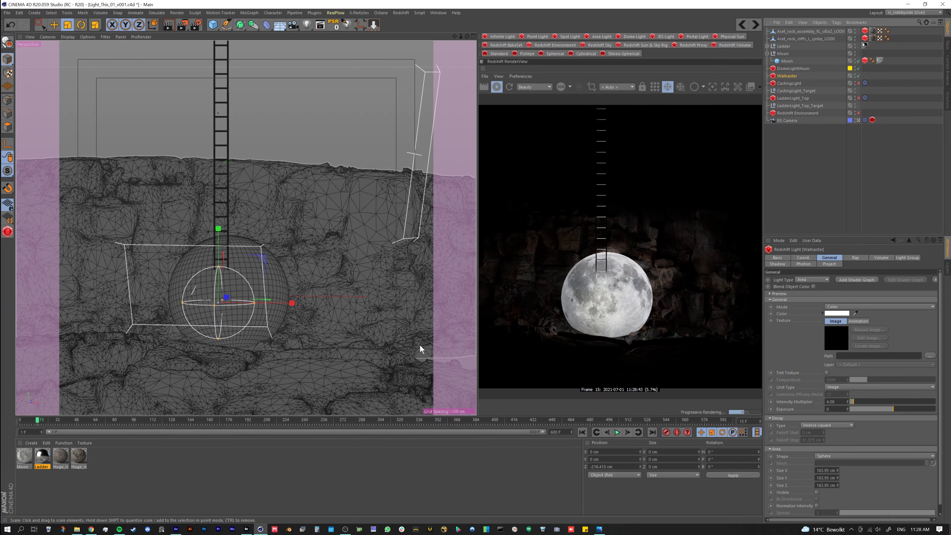
alt+drag(420, 344, 234, 276)
alt+drag(251, 312, 291, 308)
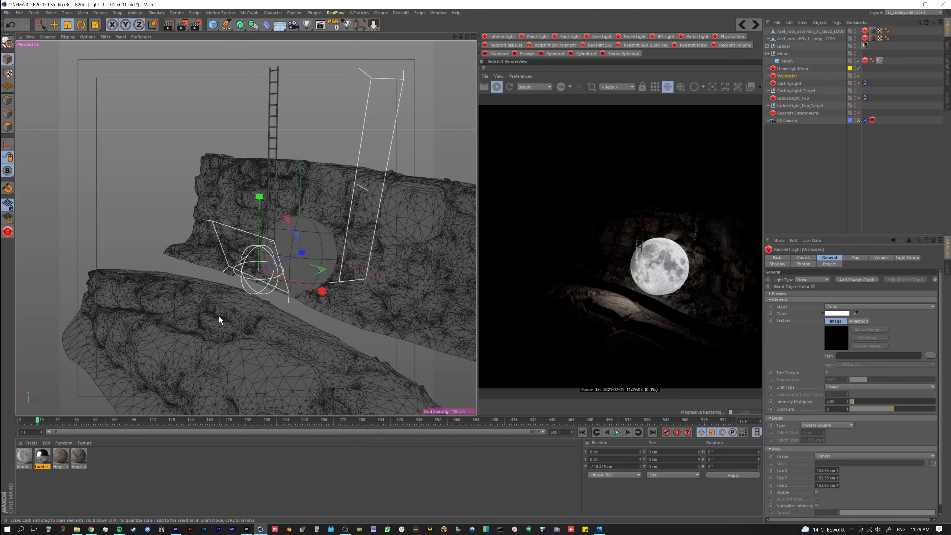
middle_click(225, 321)
middle_click(171, 256)
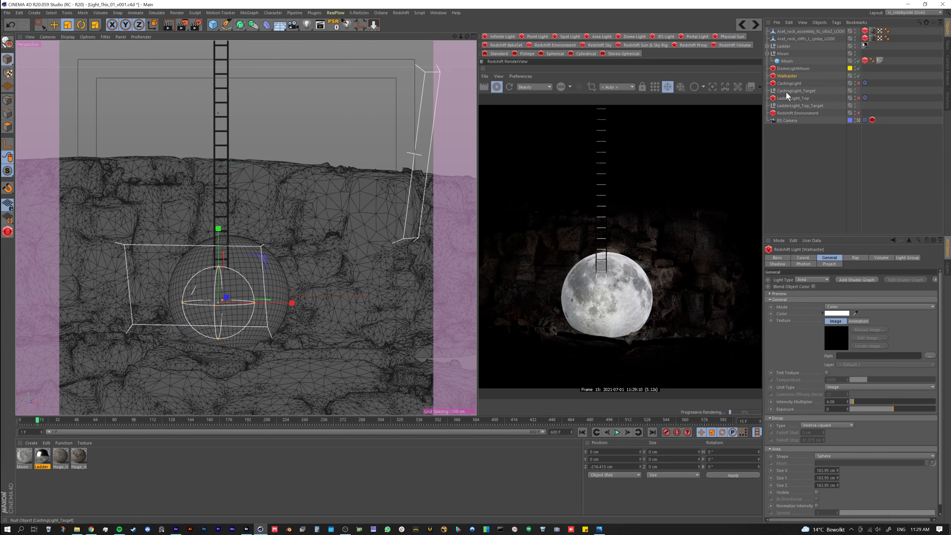
Show the camera and perspective views side by side, select CastingLight near the foreground rock and enable it.
middle_click(297, 326)
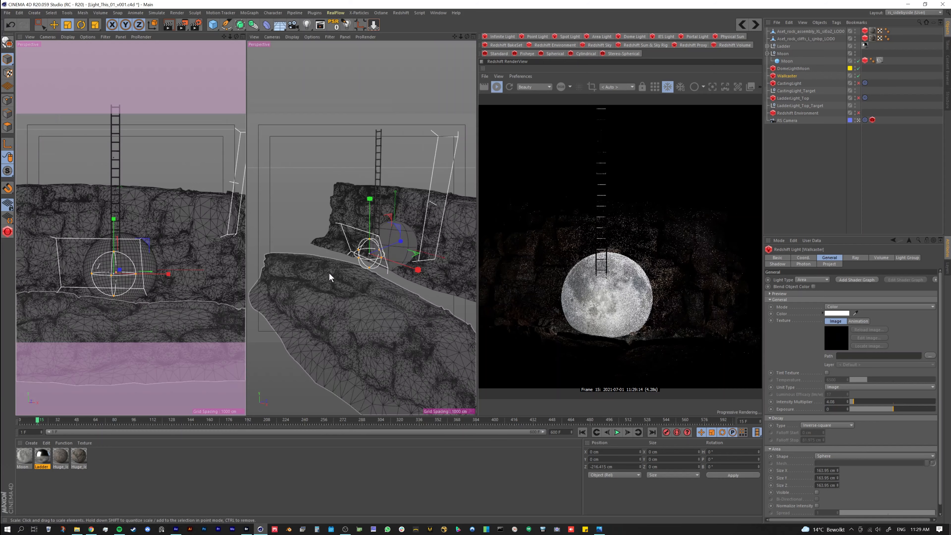
alt+drag(329, 272, 329, 234)
key(e)
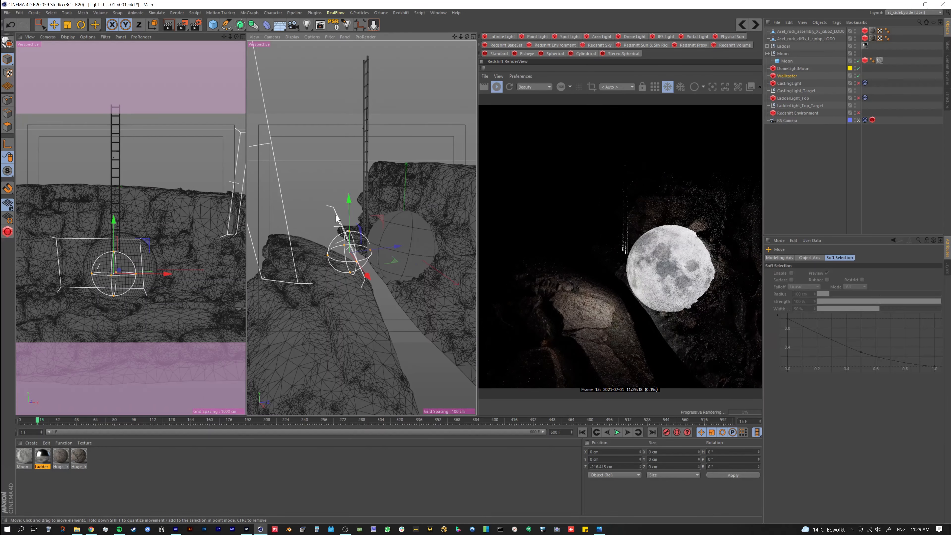
click(336, 216)
alt+drag(323, 183, 346, 285)
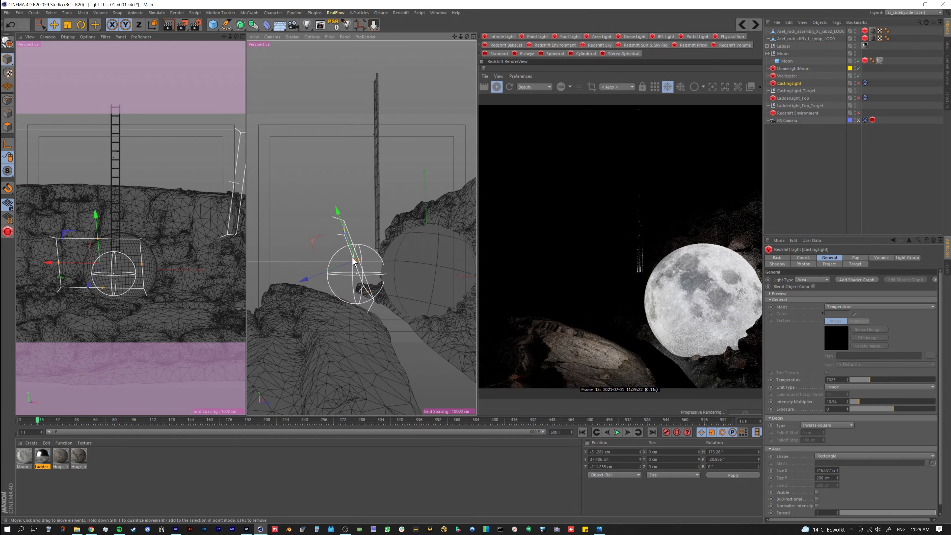
click(858, 83)
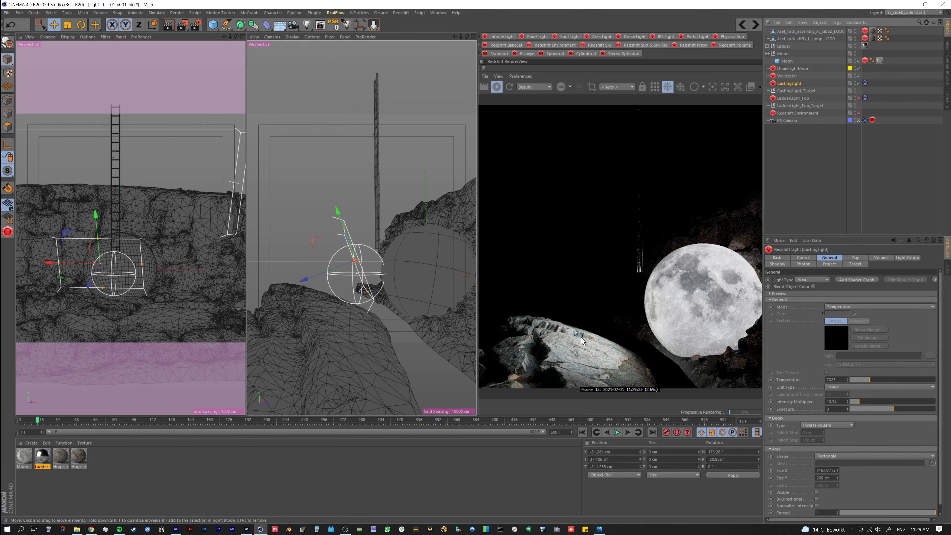
Examine CastingLight's effect on the foreground rock, return to the full camera view, and disable the light for comparison.
alt+drag(329, 285, 361, 314)
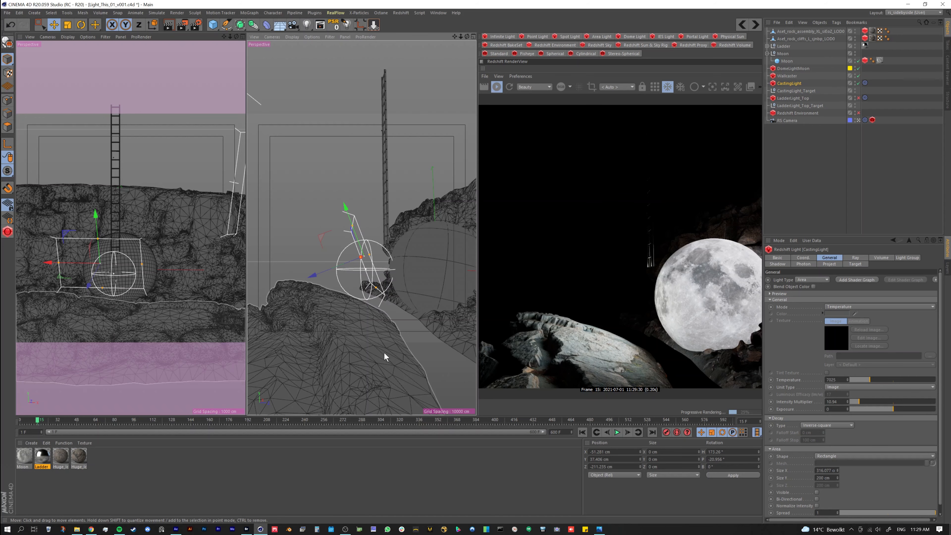
alt+drag(350, 329, 344, 307)
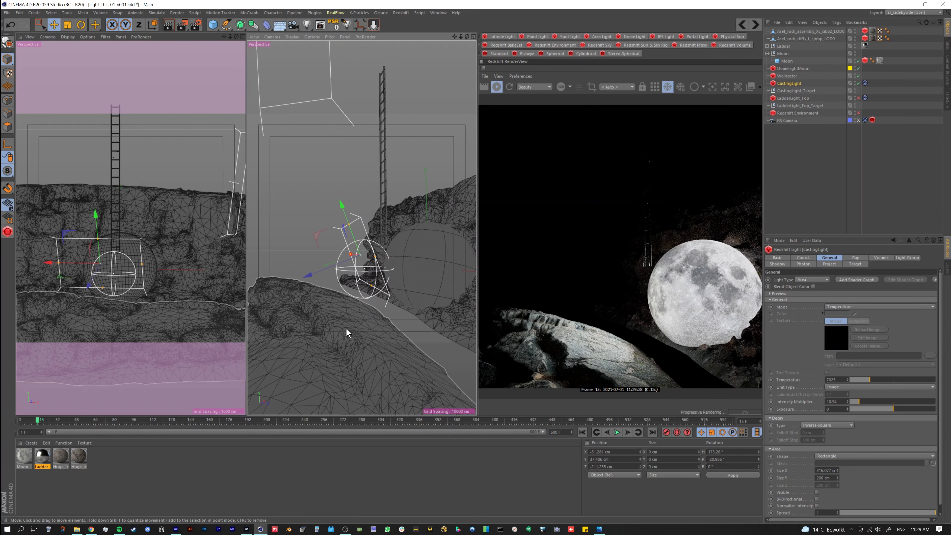
key(F1)
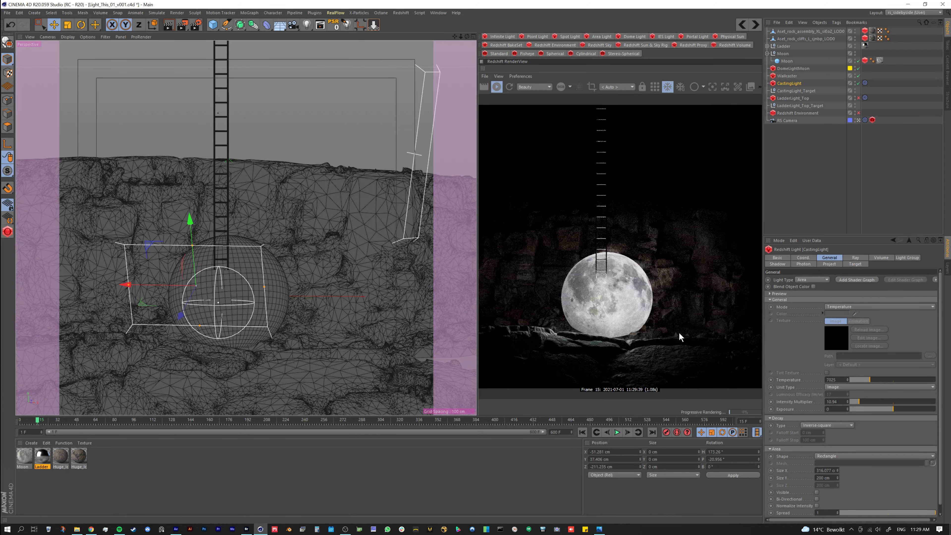
click(858, 82)
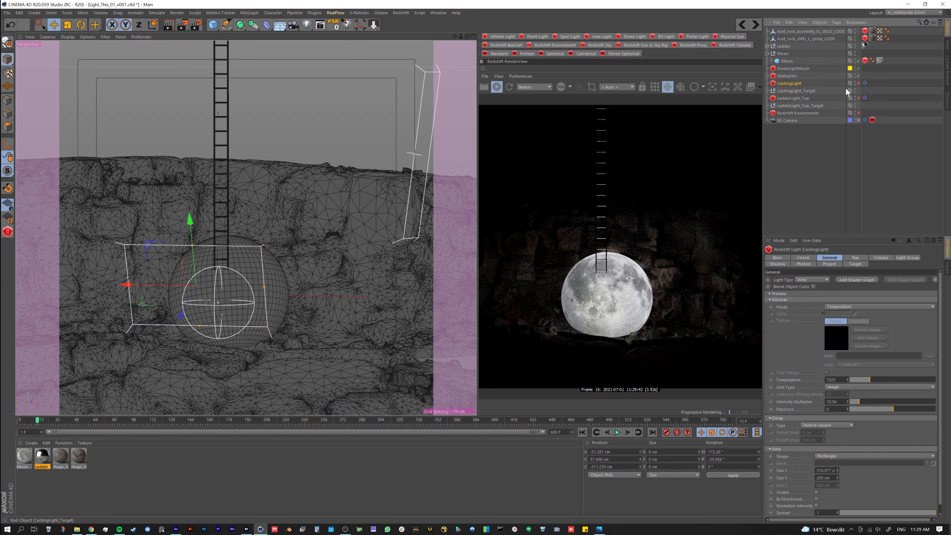
Re-enable CastingLight and select the LadderLight_Top light.
click(858, 83)
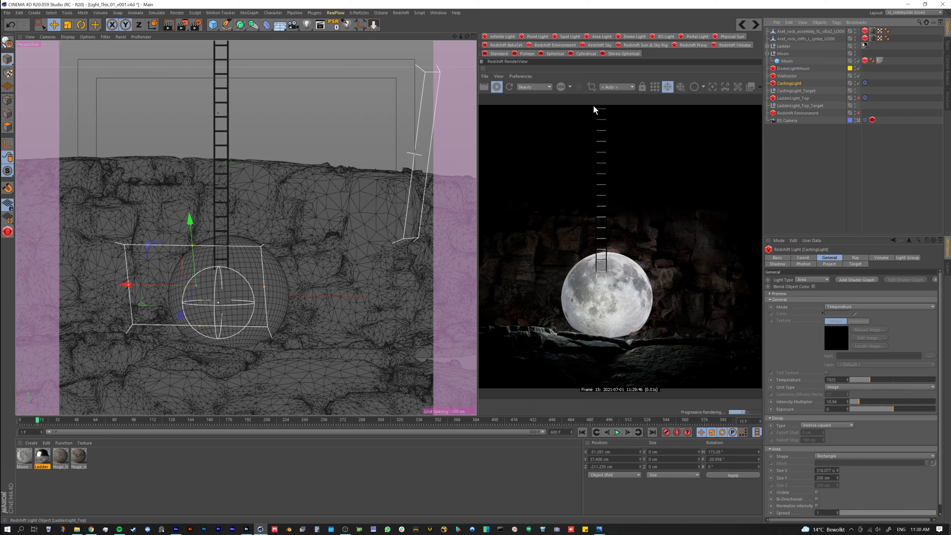
click(790, 99)
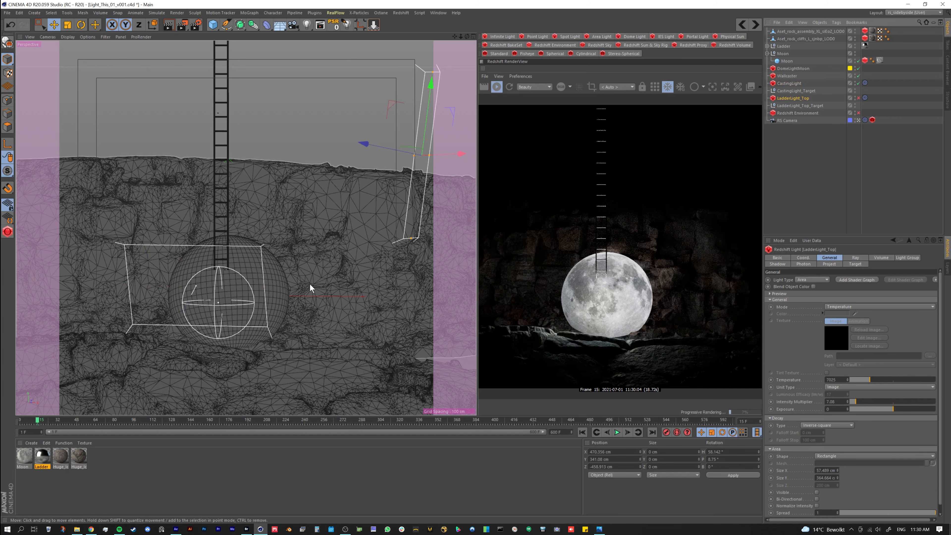
key(alt+Tab)
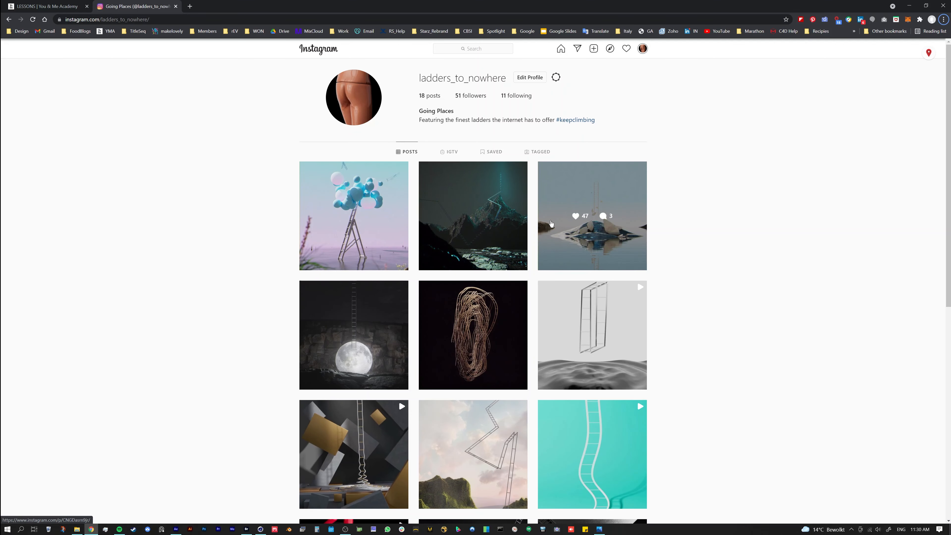
key(alt+Tab)
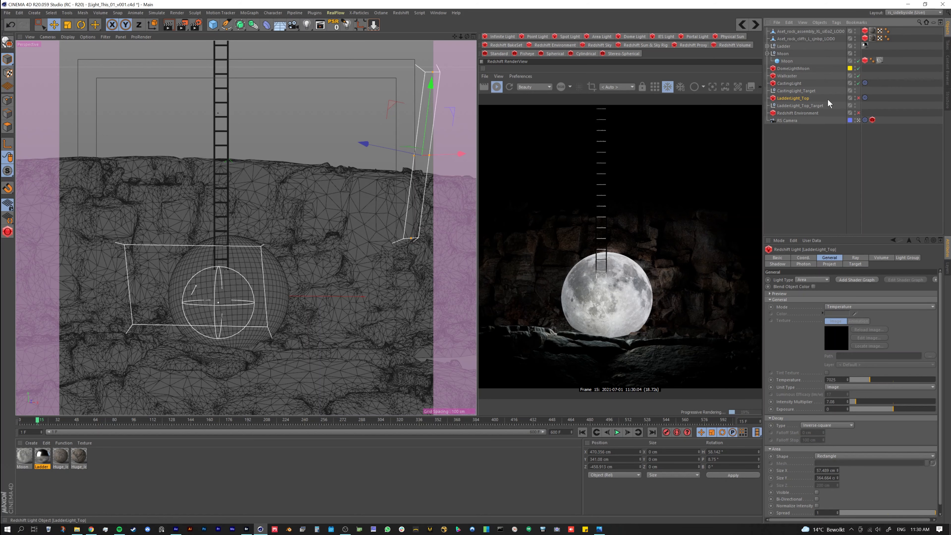
Show the camera and perspective views side by side and examine LadderLight_Top's position relative to the ladder from several angles.
middle_click(330, 233)
alt+drag(361, 250, 366, 256)
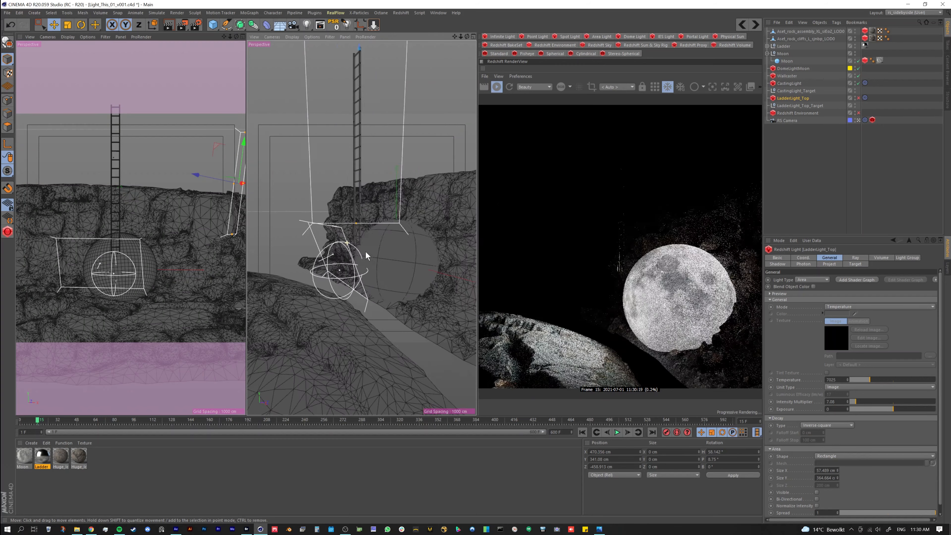
alt+right_drag(366, 255, 361, 240)
alt+drag(361, 228, 426, 179)
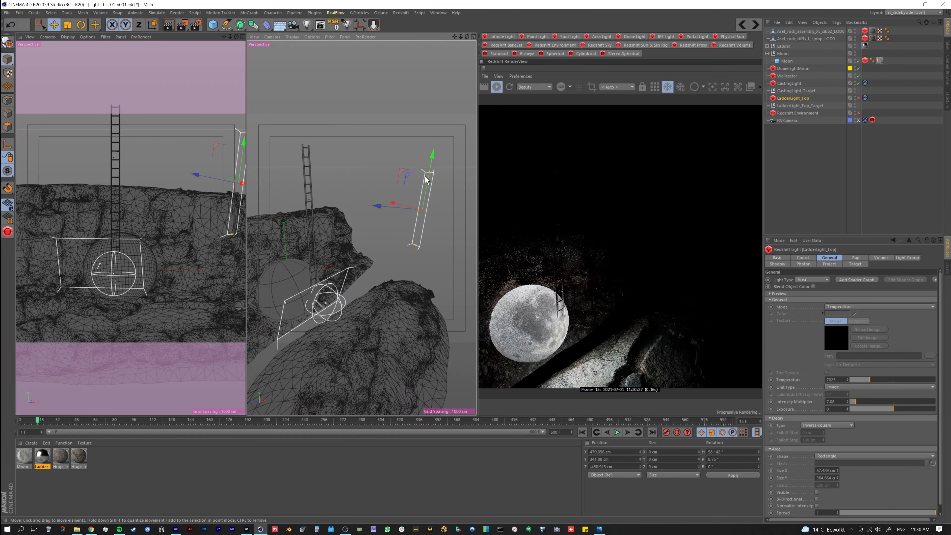
alt+drag(402, 234, 322, 230)
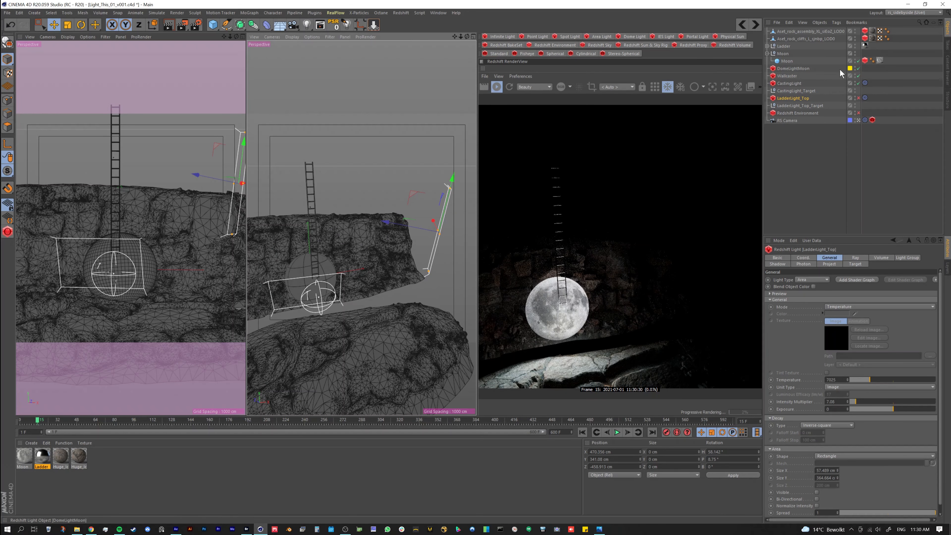
Review which objects LadderLight_Top is set to include and inspect the light against the ladder and cliff.
click(829, 263)
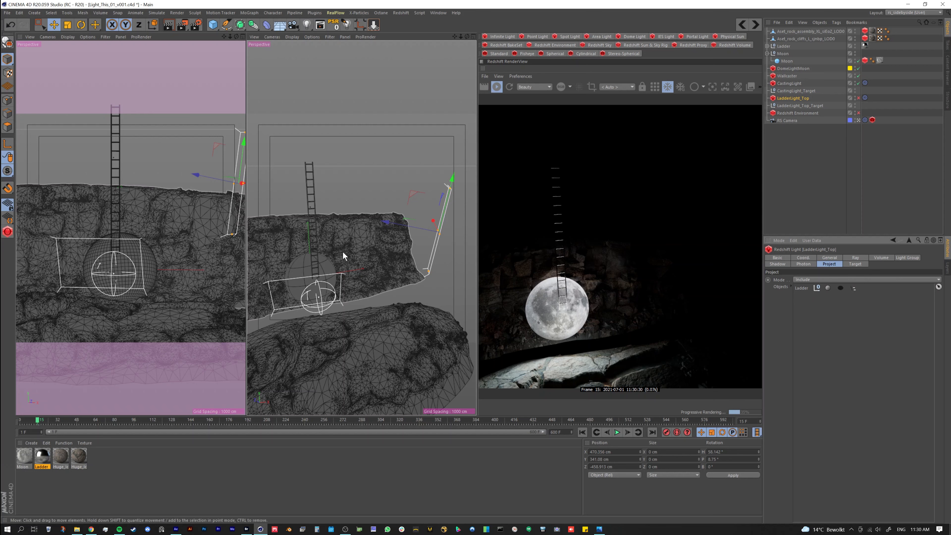
alt+right_drag(276, 242, 295, 257)
alt+drag(309, 244, 318, 244)
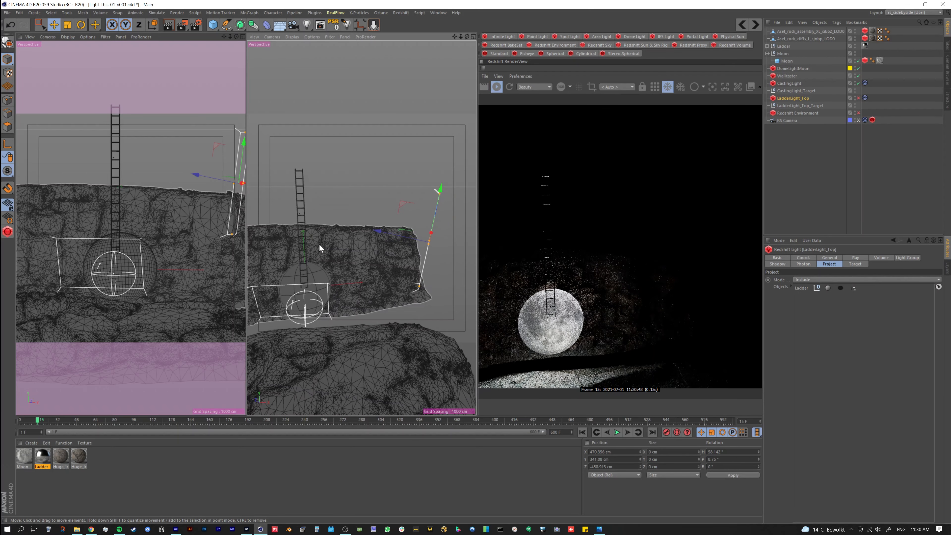
Return to the full camera view, enable LadderLight_Top, and compare the ladder with the light off and on.
middle_click(186, 221)
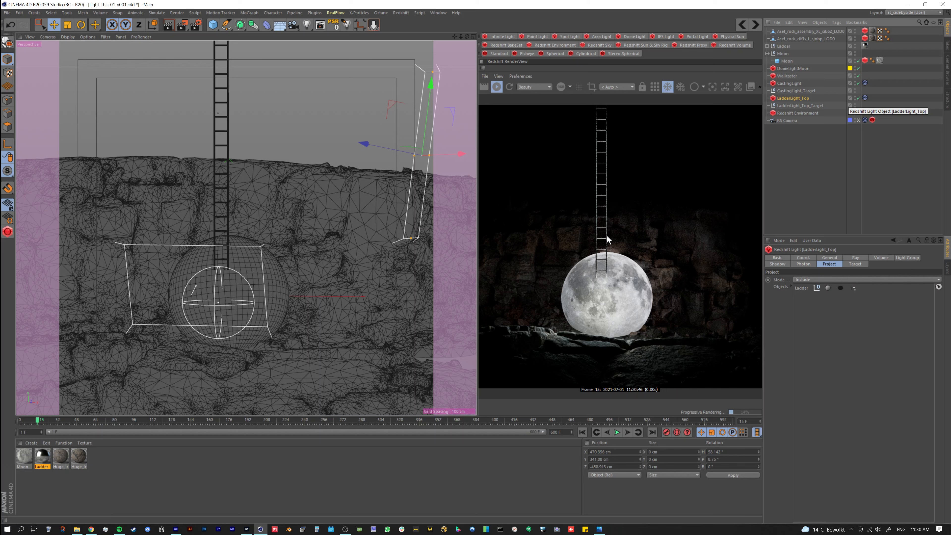
click(858, 98)
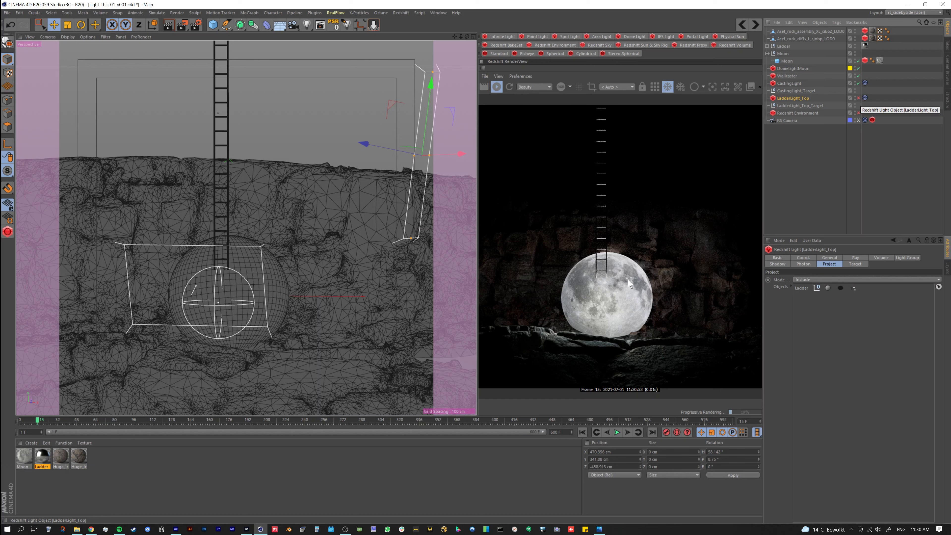
click(858, 96)
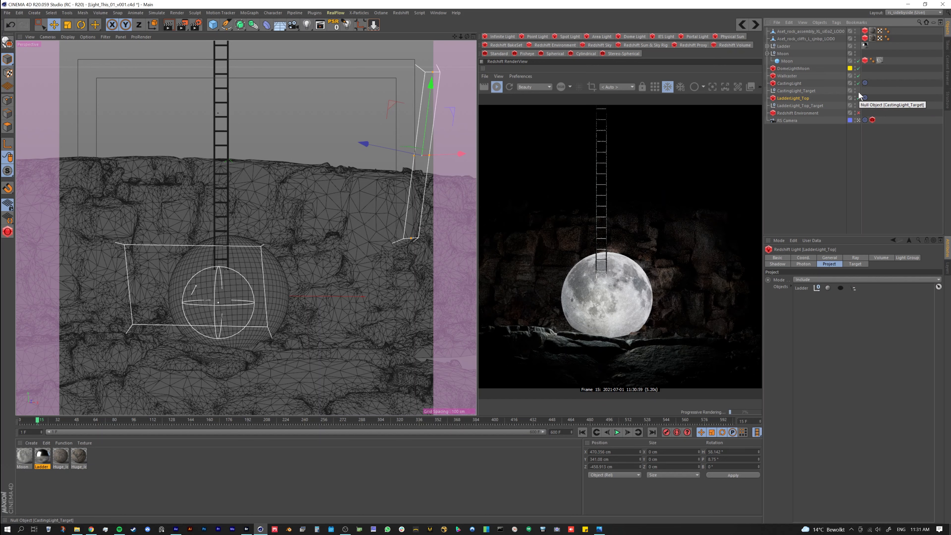
Review the Wallcaster light's volume contribution settings and enable the Redshift Environment.
click(788, 113)
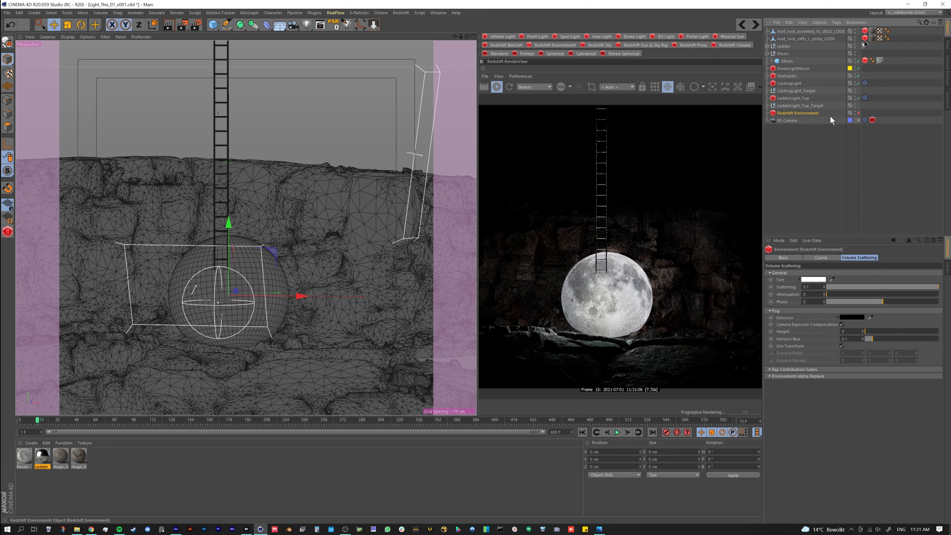
click(788, 76)
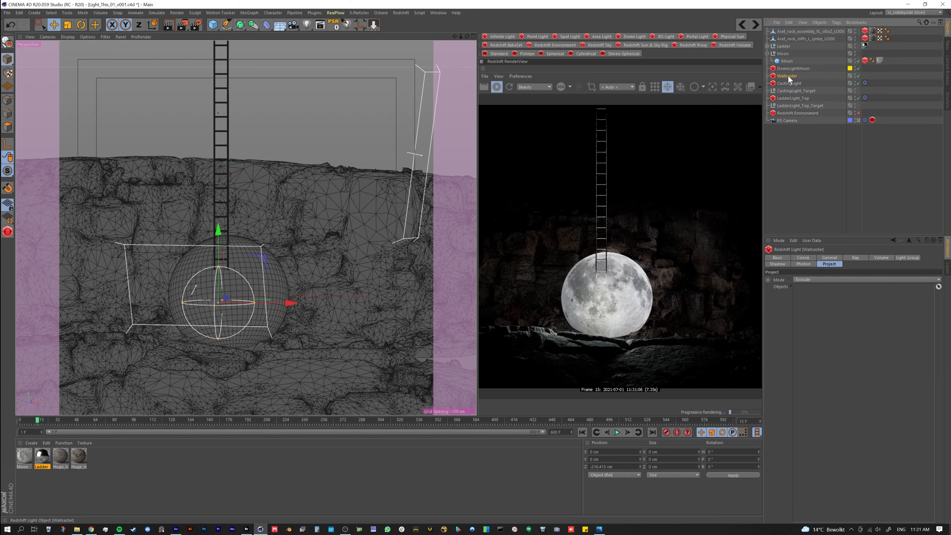
click(882, 258)
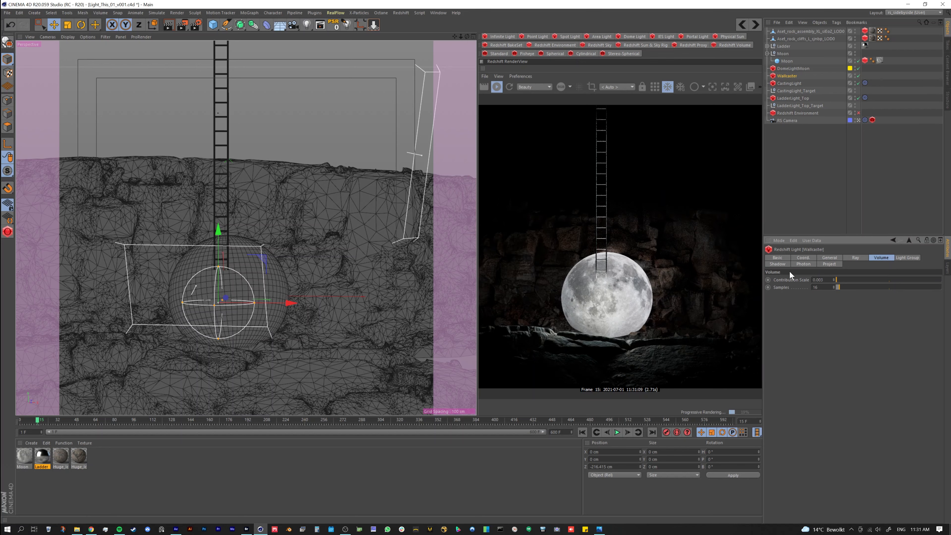
click(859, 113)
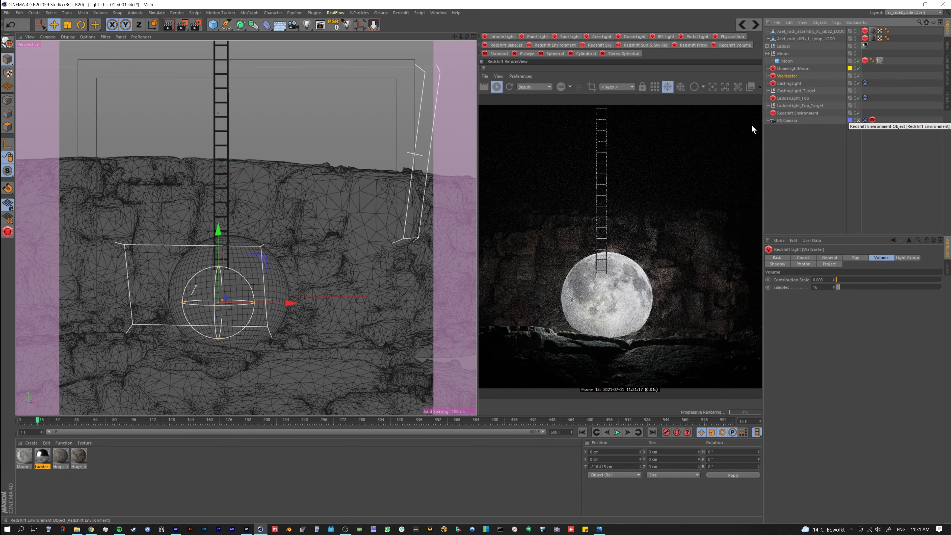
With the Redshift Environment selected, reframe the camera view slightly around the moon and save the scene.
click(789, 113)
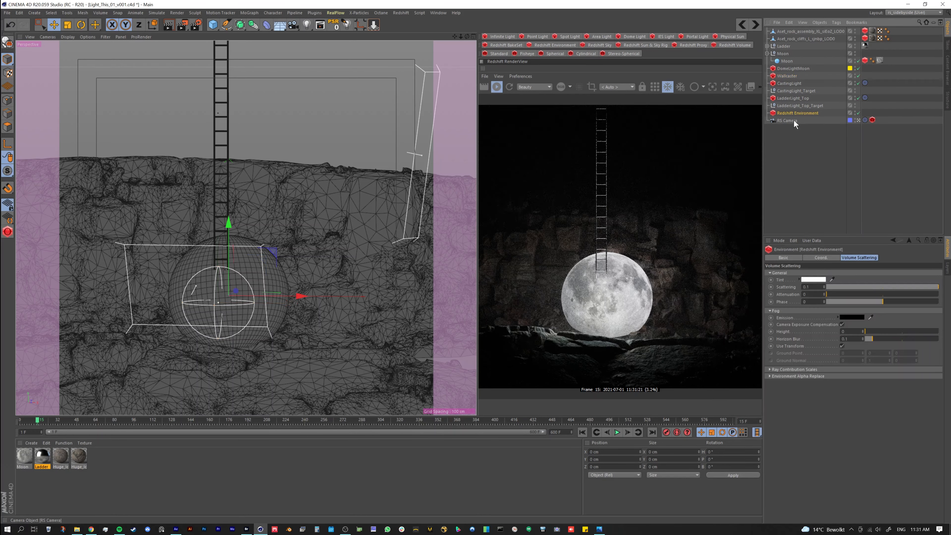
click(806, 164)
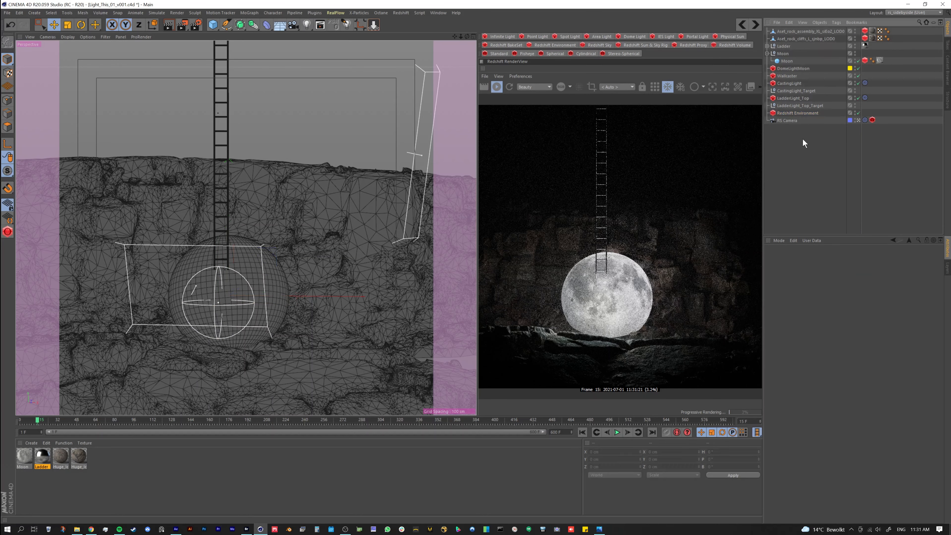
click(795, 112)
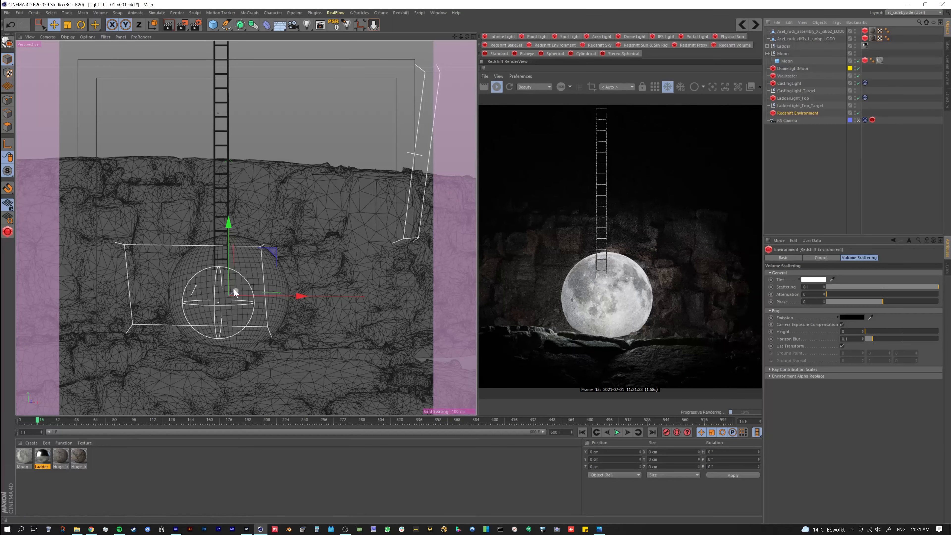
alt+drag(233, 289, 261, 291)
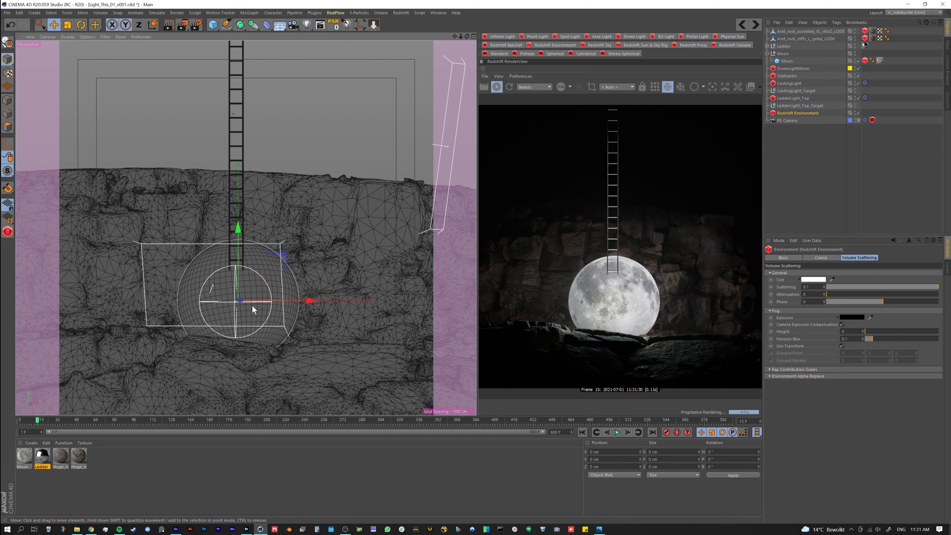
key(ctrl+s)
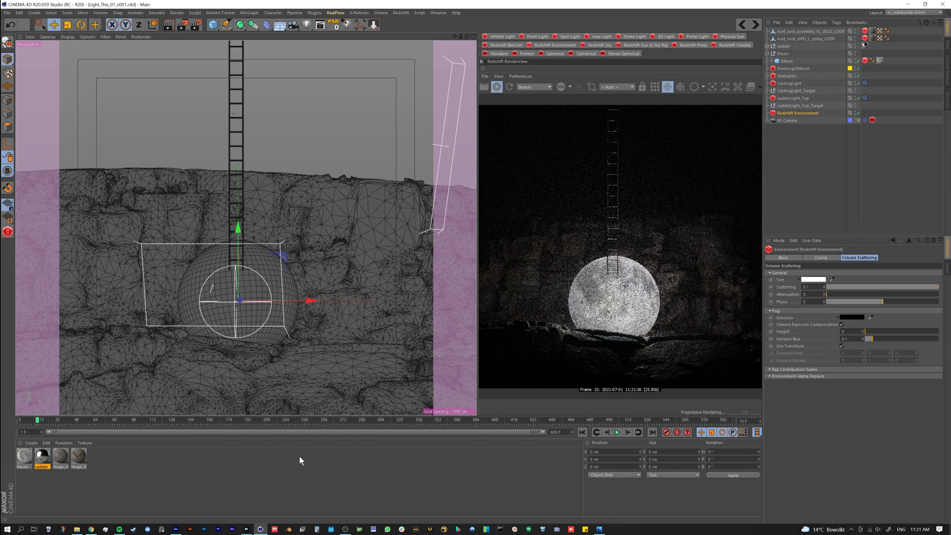
Turn on the global Bloom effect in the Redshift RenderView's display settings and close the settings.
click(760, 87)
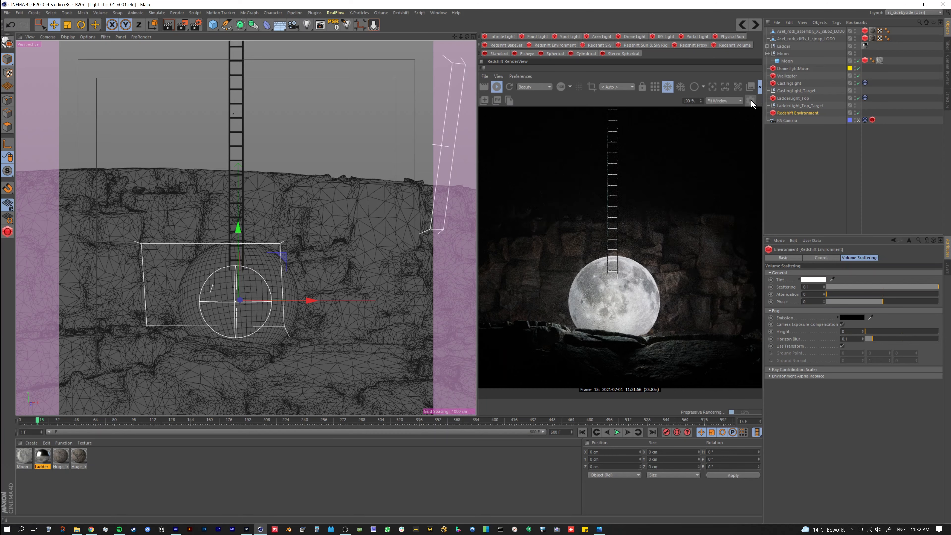
click(750, 101)
click(740, 222)
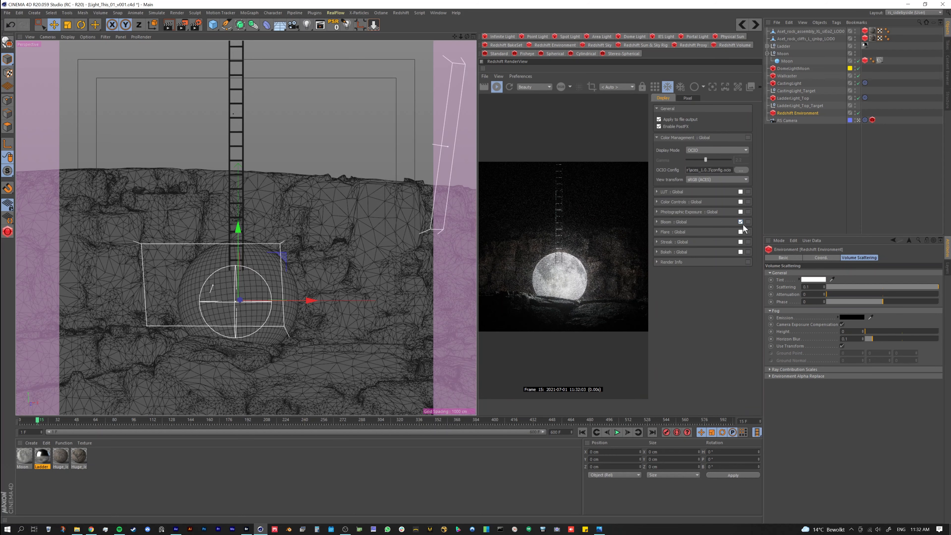
click(760, 87)
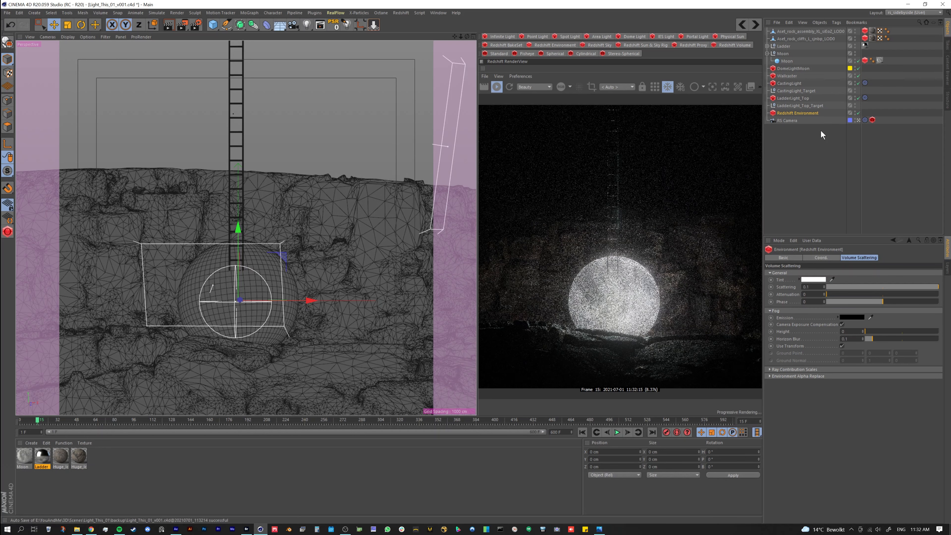
Switch to After Effects, select the bottom moon render layer, and compare it with its effects off and on.
key(alt+Tab)
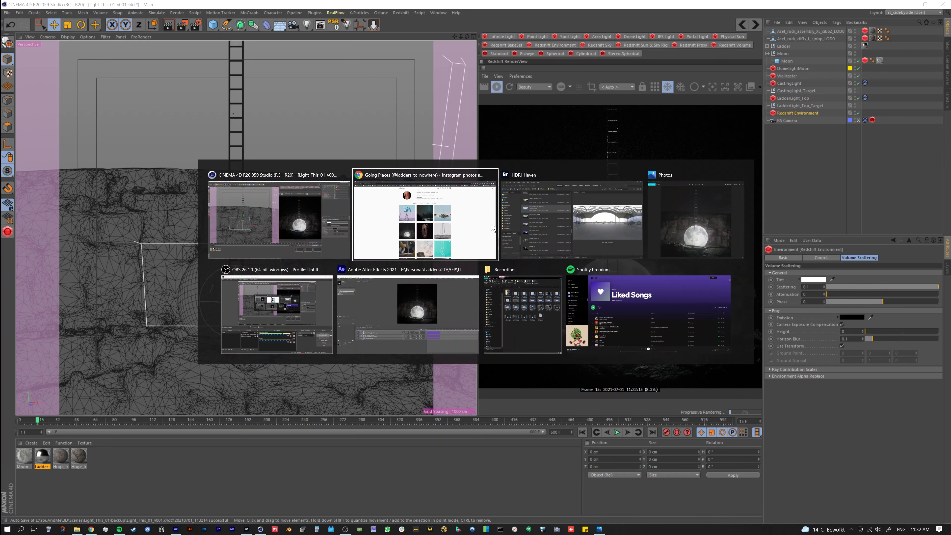
click(372, 322)
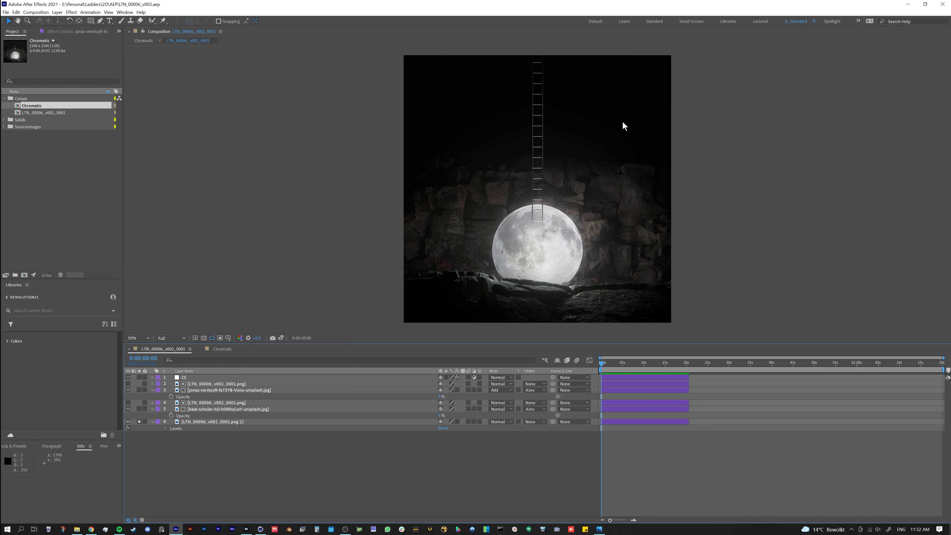
click(200, 422)
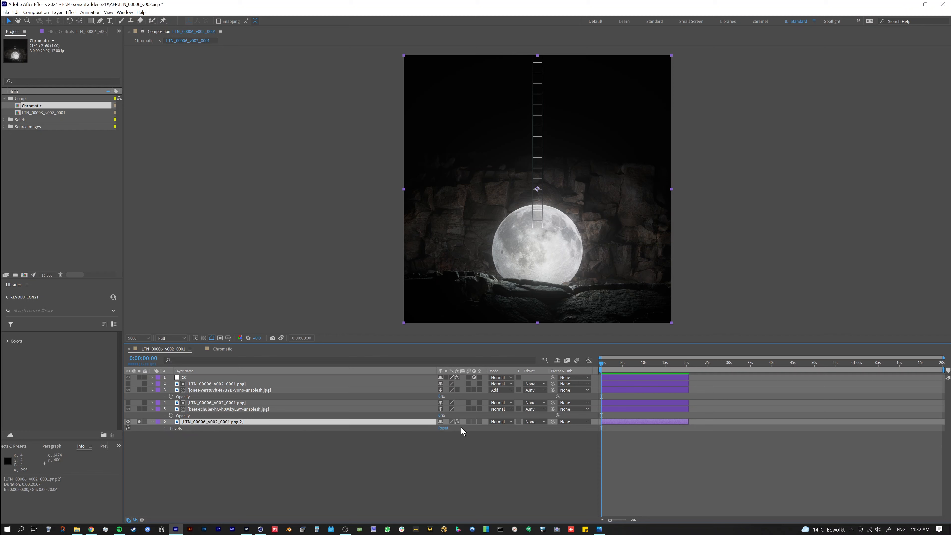
key(ctrl+z)
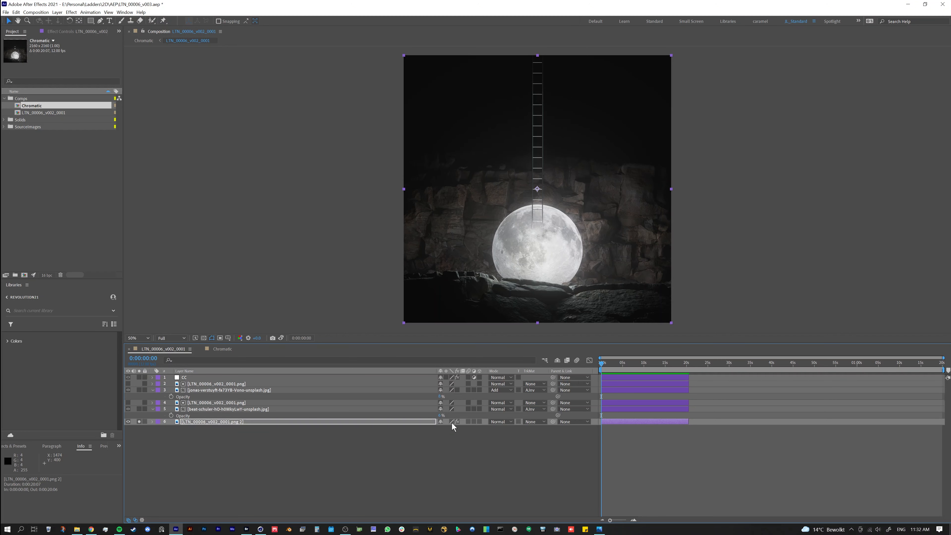
click(457, 421)
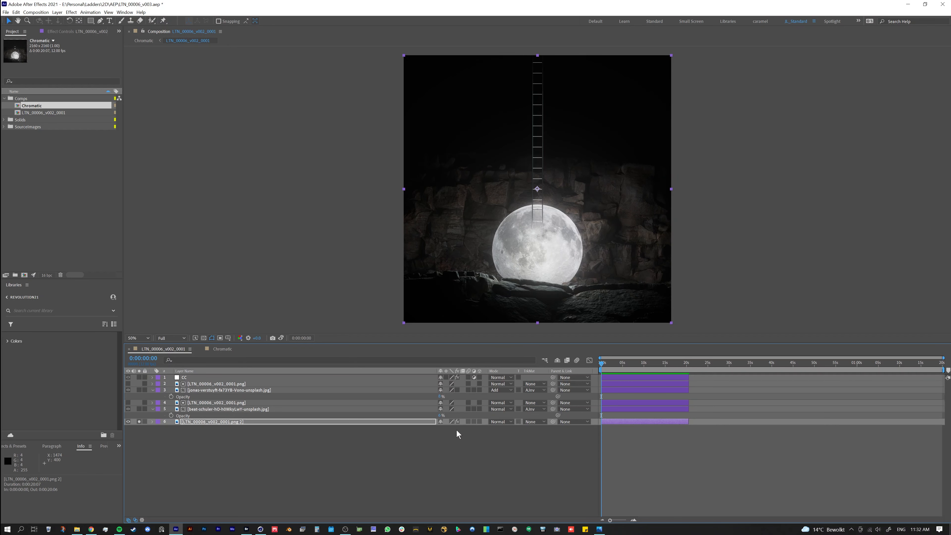
click(457, 421)
Show the bottom layer's Levels effect settings in a wider panel, try raising its output black, and undo that change.
key(F3)
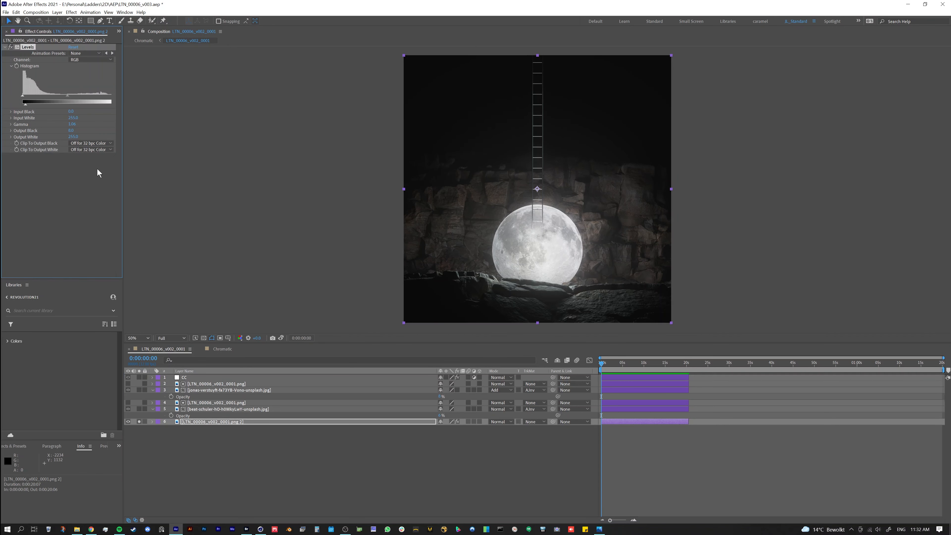
drag(123, 184, 157, 190)
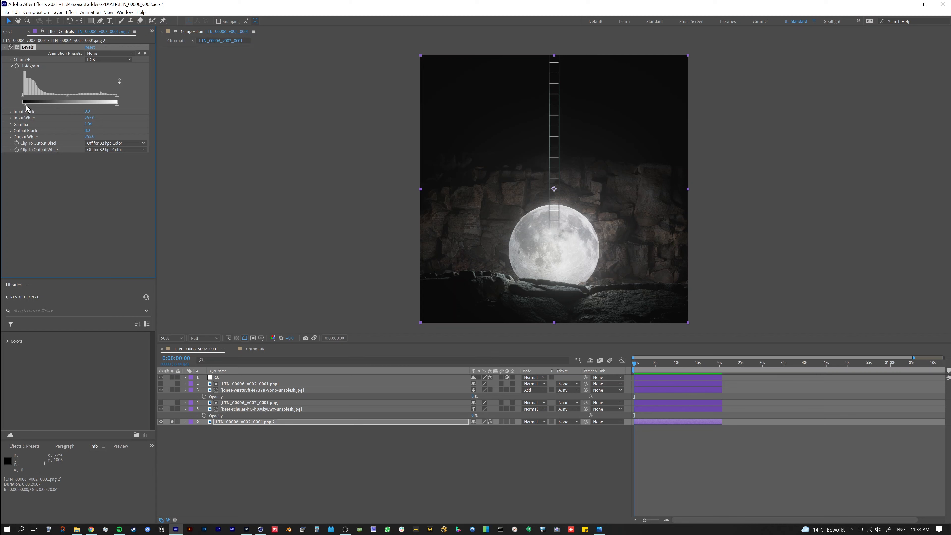
drag(24, 105, 28, 106)
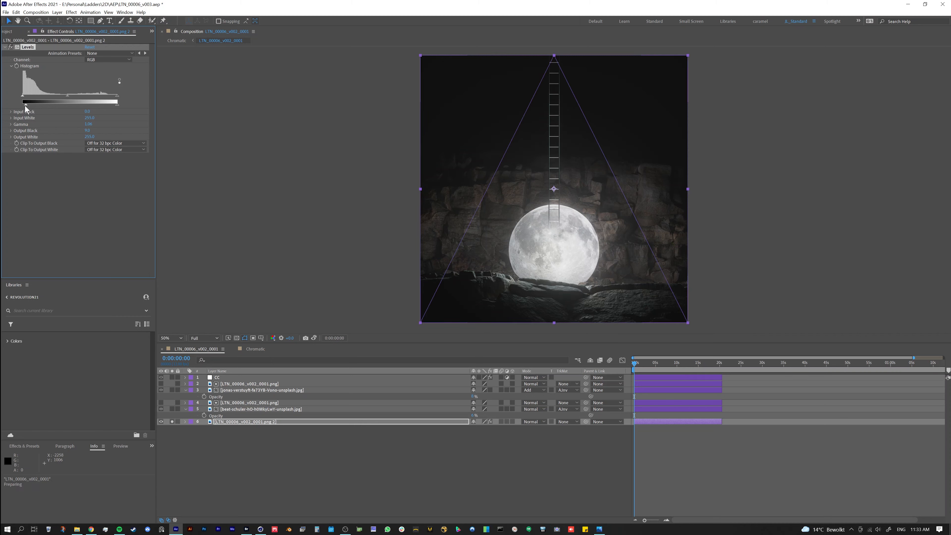
key(ctrl+z)
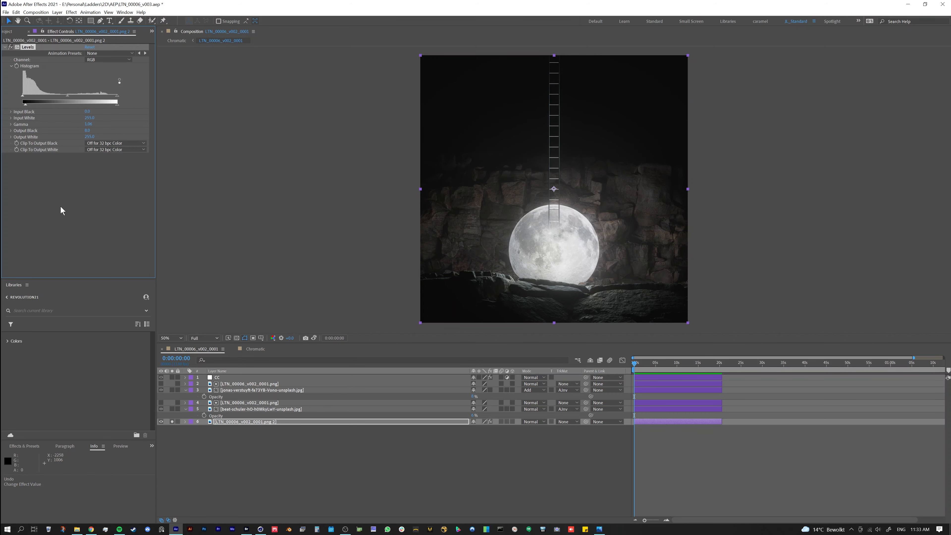
Switch to Cinema 4D to compare the bloomed render with the composite, and return to After Effects.
click(329, 458)
key(alt+Tab)
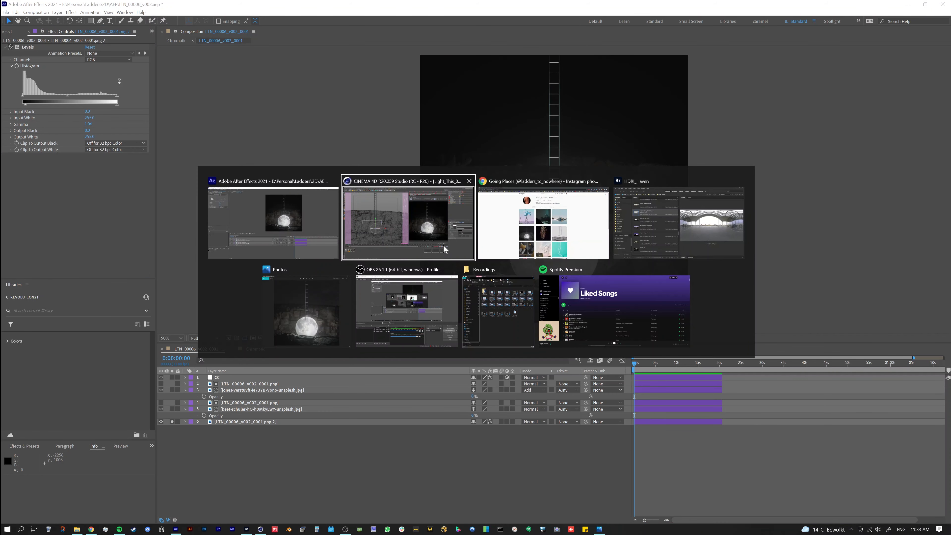
click(442, 244)
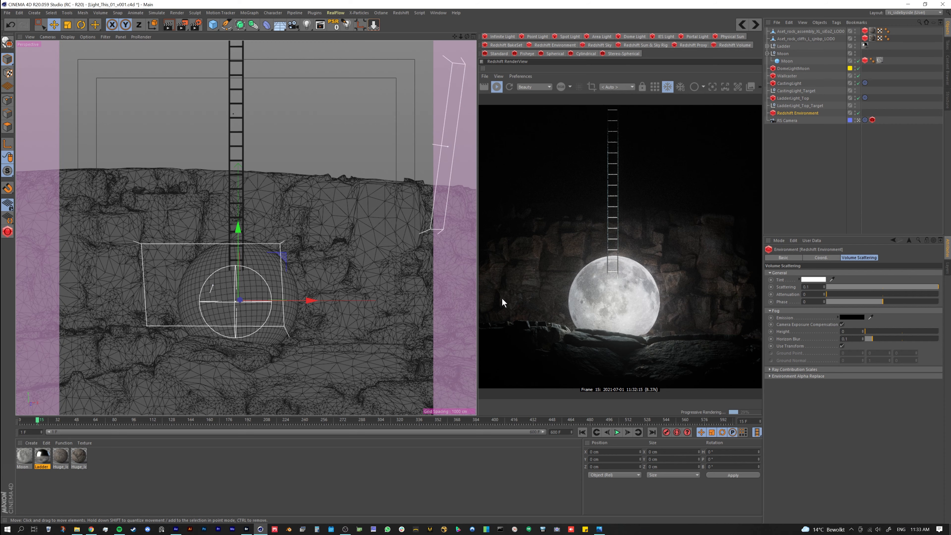
key(alt+Tab)
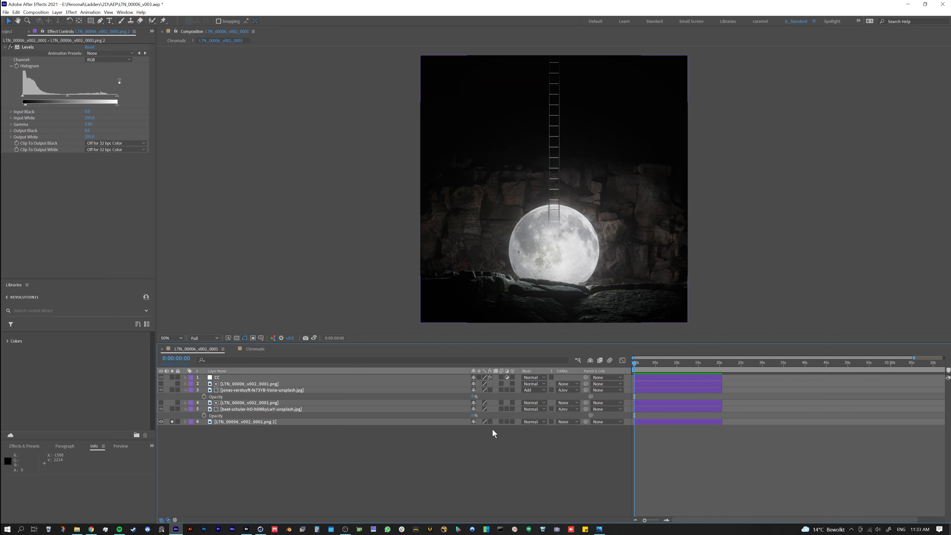
Compare the bottom render layer with its Levels effect off and on, and select the Unsplash image layer directly above it.
click(490, 421)
click(490, 421)
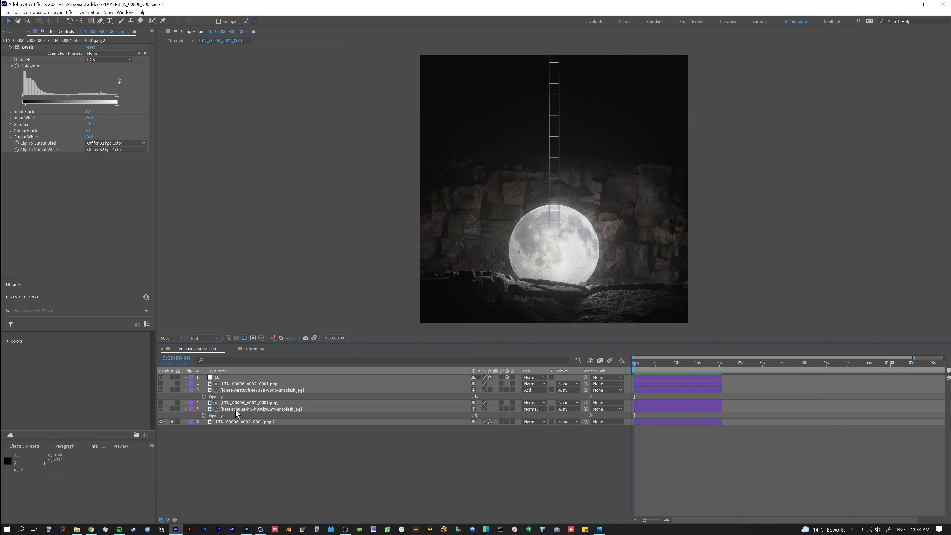
click(235, 409)
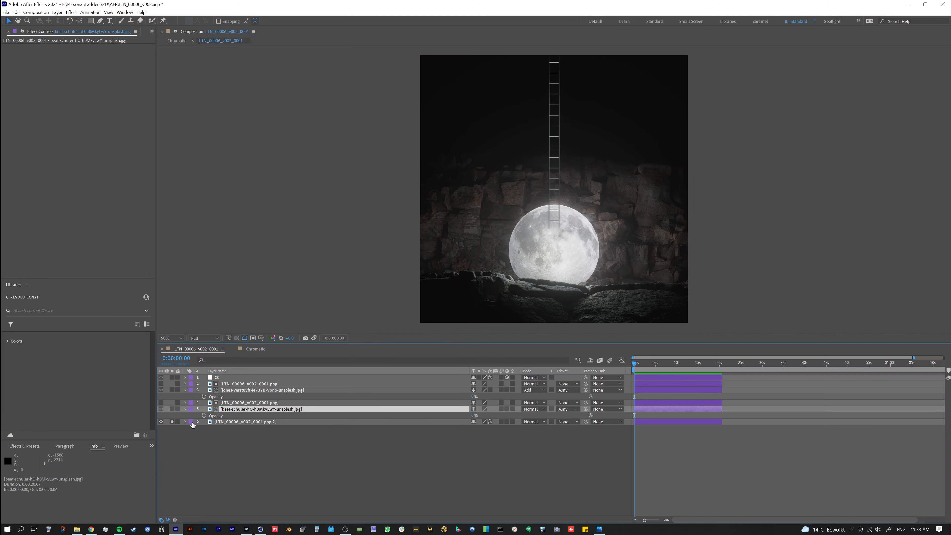